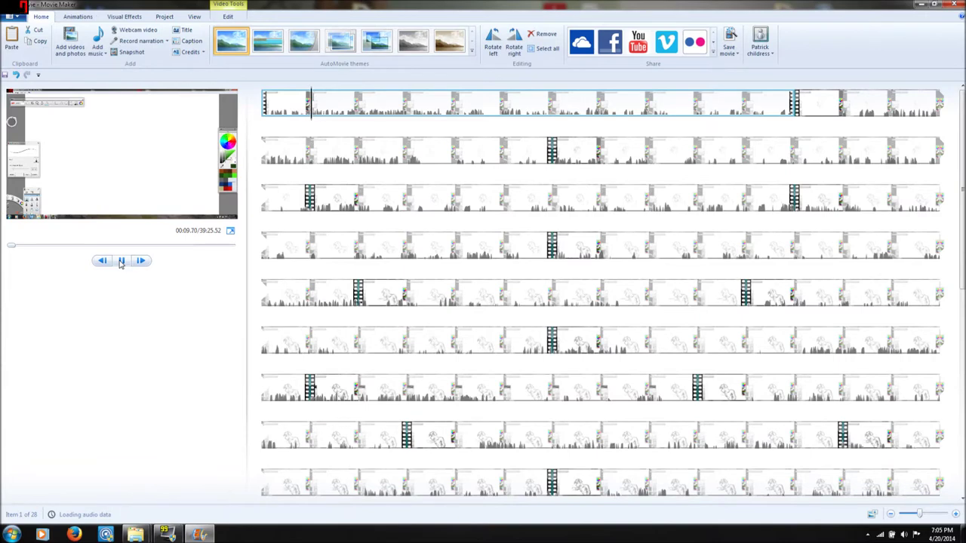
- Pause the movie preview
click(121, 261)
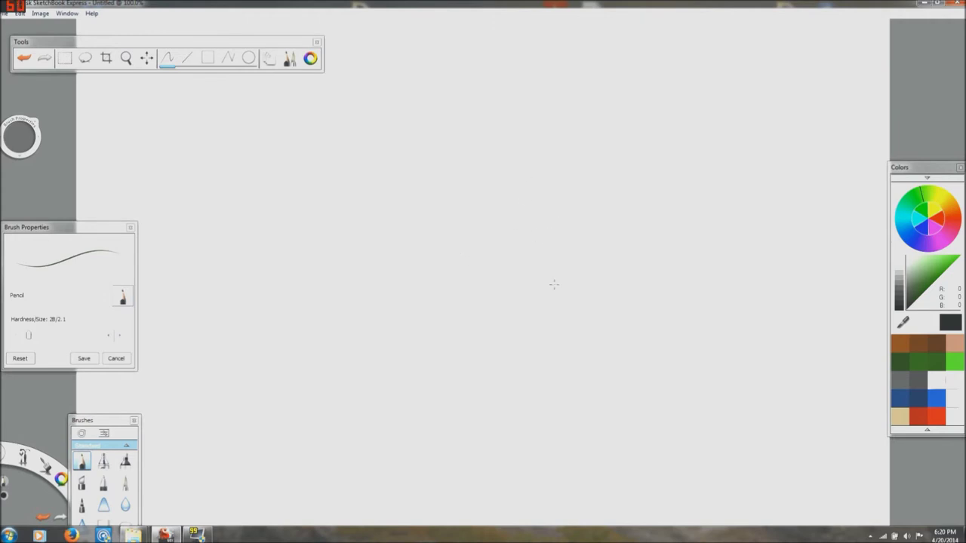
- Sketch the character's round head guide with the Pencil, then rough in the chin, nose and brow
mouse_move(464, 243)
mouse_down()
mouse_move(495, 304)
mouse_move(552, 296)
mouse_up()
drag(488, 338, 494, 348)
drag(461, 309, 462, 319)
mouse_move(459, 261)
mouse_down()
mouse_move(461, 271)
mouse_move(486, 274)
mouse_up()
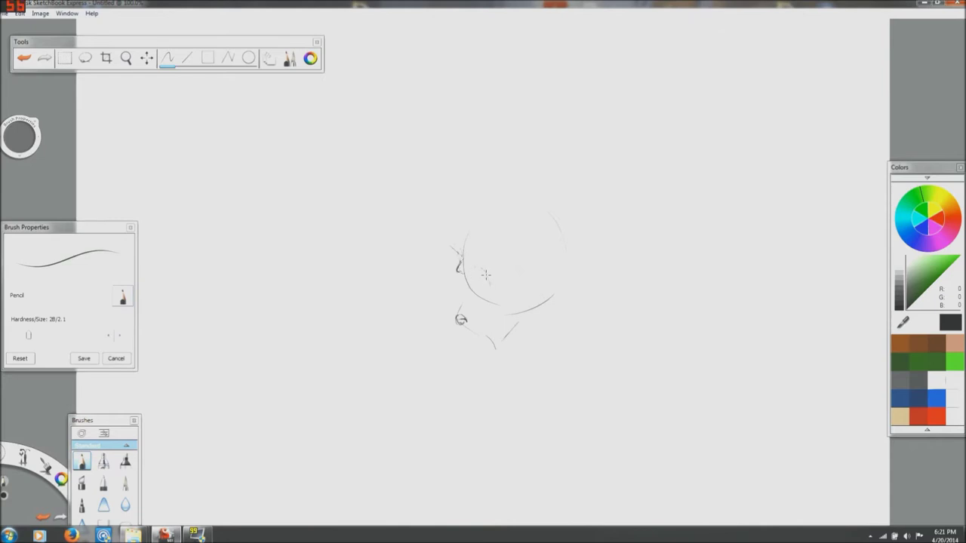
- Draw the bridge of the nose, the forelock and the hair outline over the top and back of the head
mouse_move(476, 259)
mouse_down()
mouse_move(466, 299)
mouse_move(469, 274)
mouse_move(462, 313)
mouse_up()
mouse_move(508, 254)
mouse_down()
mouse_move(500, 209)
mouse_move(507, 243)
mouse_up()
mouse_move(440, 257)
mouse_down()
mouse_move(435, 287)
mouse_move(447, 240)
mouse_move(442, 276)
mouse_up()
mouse_move(448, 233)
mouse_down()
mouse_move(493, 210)
mouse_move(493, 195)
mouse_move(573, 253)
mouse_up()
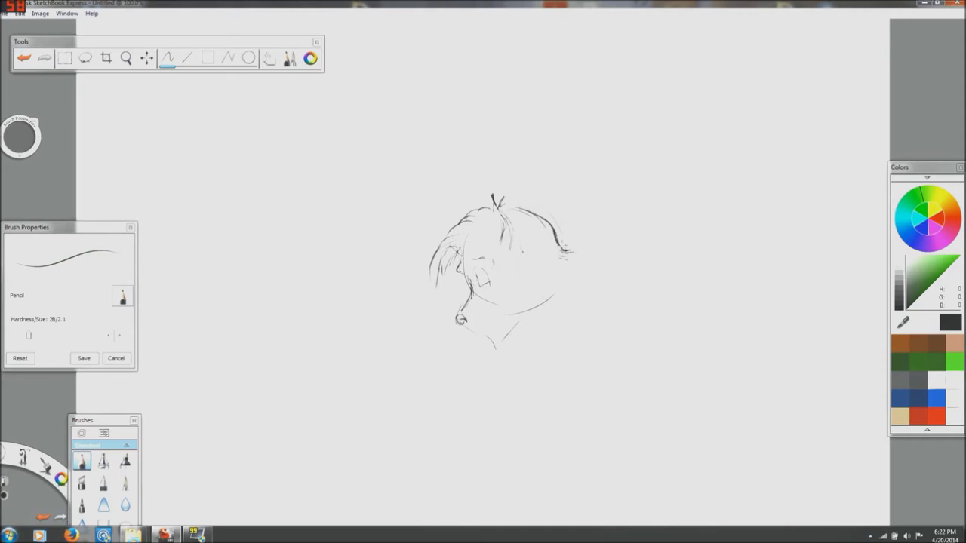
- Darken the jaw and chin lines and add the mouth, eye and cheek details to the face
mouse_move(494, 341)
mouse_down()
mouse_move(502, 365)
mouse_move(533, 307)
mouse_up()
drag(463, 327, 495, 352)
scroll(472, 305, up, 1)
mouse_move(476, 270)
mouse_down()
mouse_move(474, 286)
mouse_move(488, 278)
mouse_move(512, 299)
mouse_up()
drag(479, 334, 488, 343)
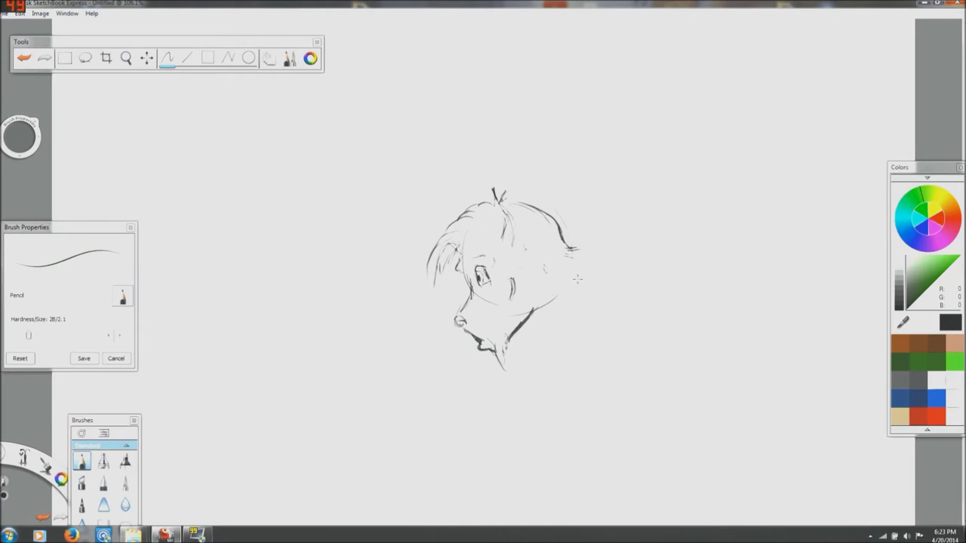
- Draw the back of the neck, then sketch the neckline and a rounded torso guide below the head
drag(569, 255, 597, 306)
drag(506, 330, 554, 330)
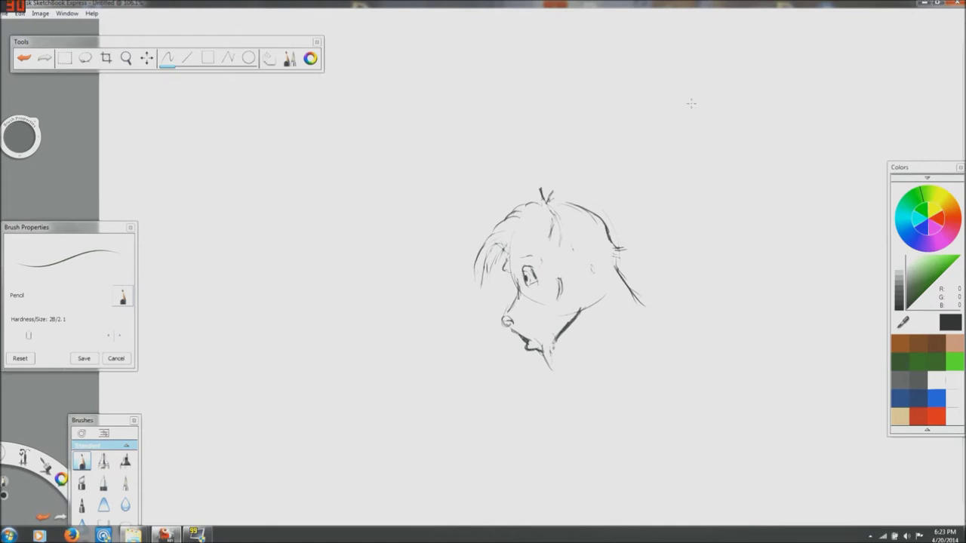
drag(560, 480, 560, 497)
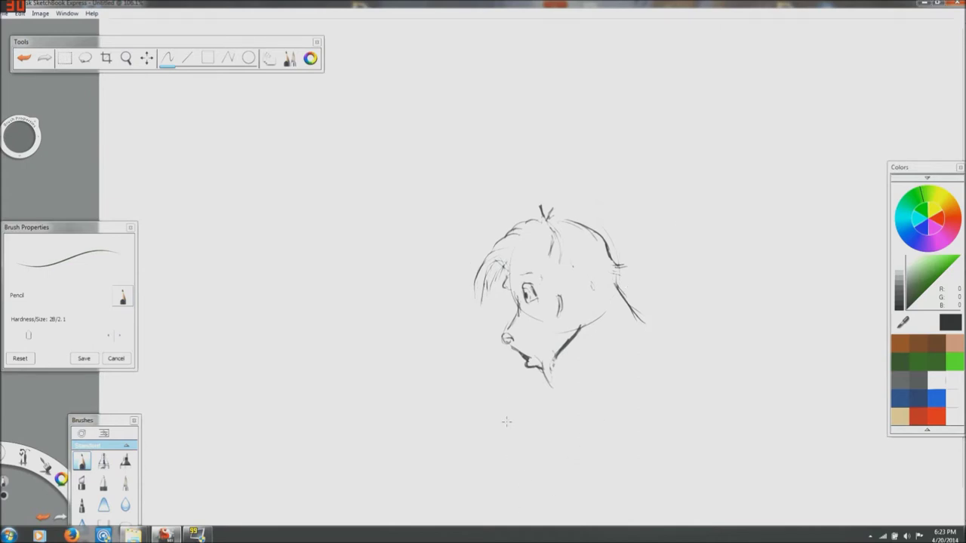
drag(596, 210, 596, 195)
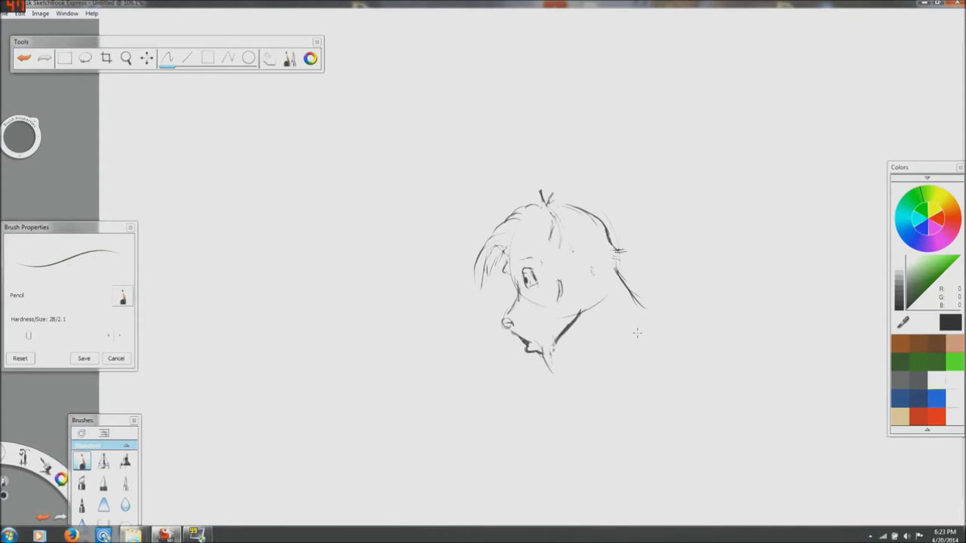
mouse_move(564, 335)
mouse_down()
mouse_move(602, 350)
mouse_move(613, 343)
mouse_move(604, 347)
mouse_up()
drag(706, 340, 710, 391)
drag(575, 371, 589, 413)
drag(708, 376, 682, 432)
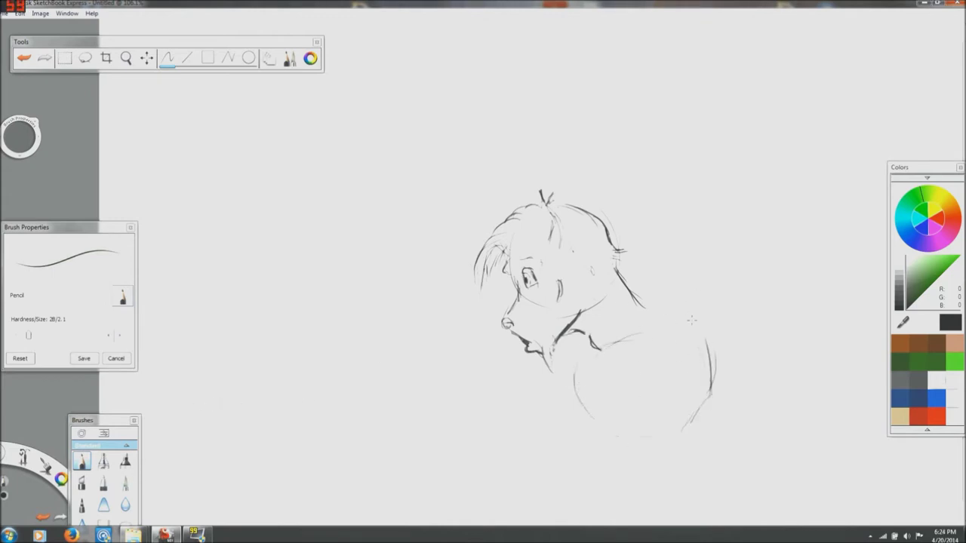
- Sketch the round near shoulder and the upper back line joining it to the neck
mouse_move(678, 306)
mouse_down()
mouse_move(722, 304)
mouse_move(727, 377)
mouse_up()
drag(686, 363, 723, 382)
drag(640, 305, 712, 304)
- Sketch the chest's inner contour and darken its front edge
mouse_move(601, 370)
mouse_down()
mouse_move(603, 393)
mouse_move(632, 359)
mouse_move(673, 343)
mouse_move(694, 382)
mouse_move(698, 367)
mouse_move(666, 424)
mouse_up()
drag(608, 410, 615, 431)
drag(574, 374, 599, 436)
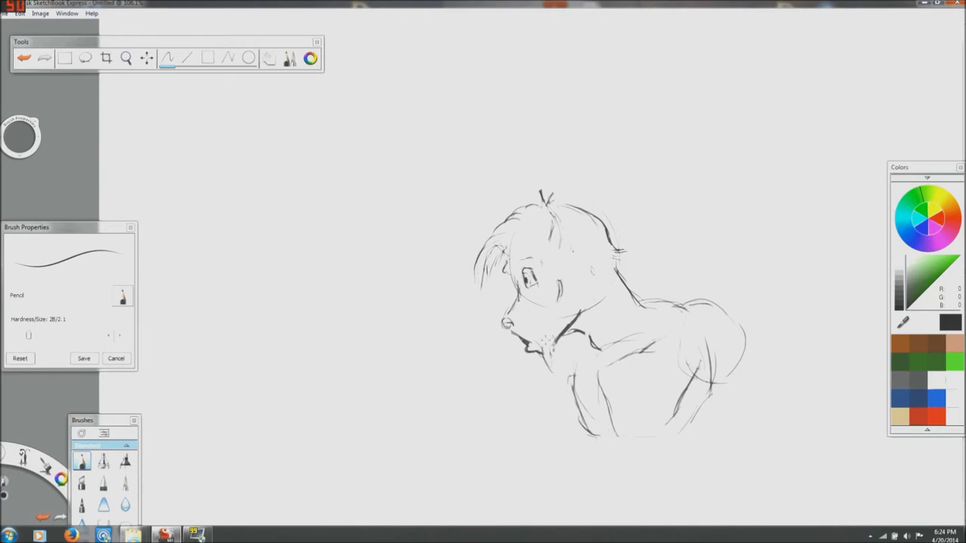
mouse_move(606, 430)
mouse_down()
mouse_move(593, 426)
mouse_move(572, 379)
mouse_move(580, 393)
mouse_move(585, 369)
mouse_up()
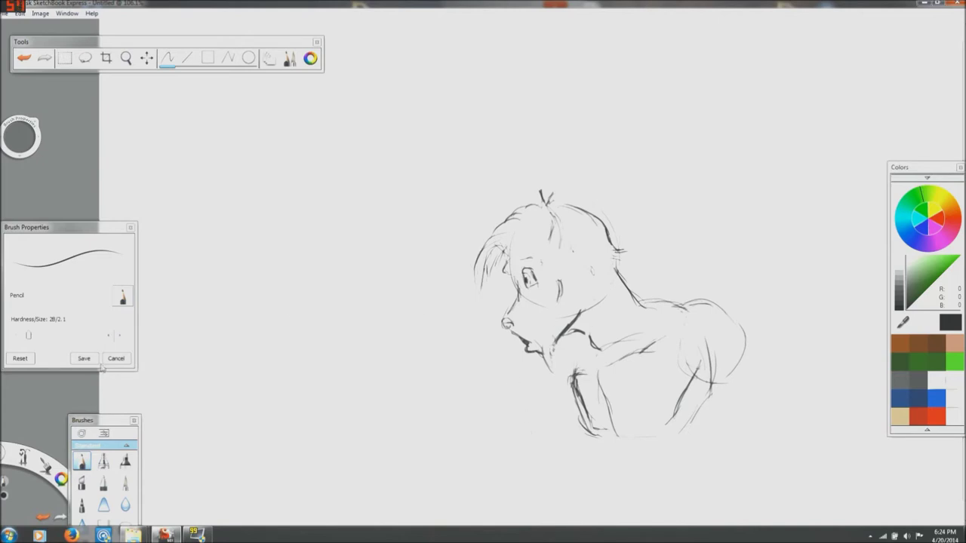
- Soften the front chest line with the Smear brush and trim both its ends with the Hard Eraser
drag(108, 420, 112, 378)
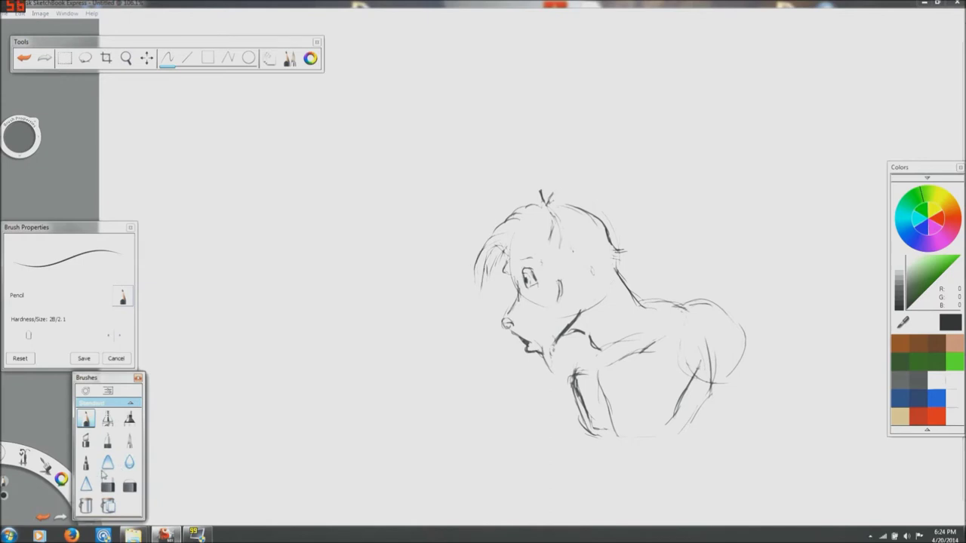
click(108, 464)
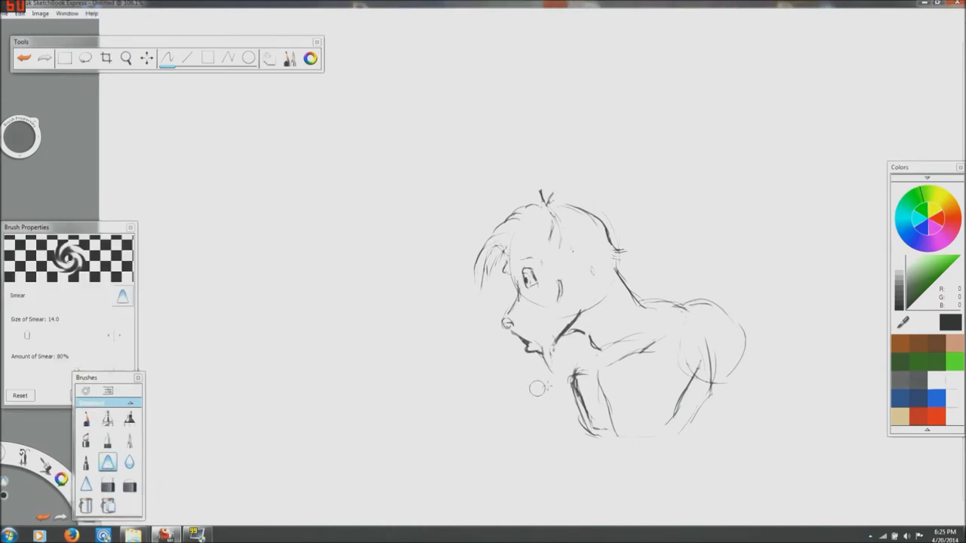
drag(577, 386, 573, 369)
click(108, 487)
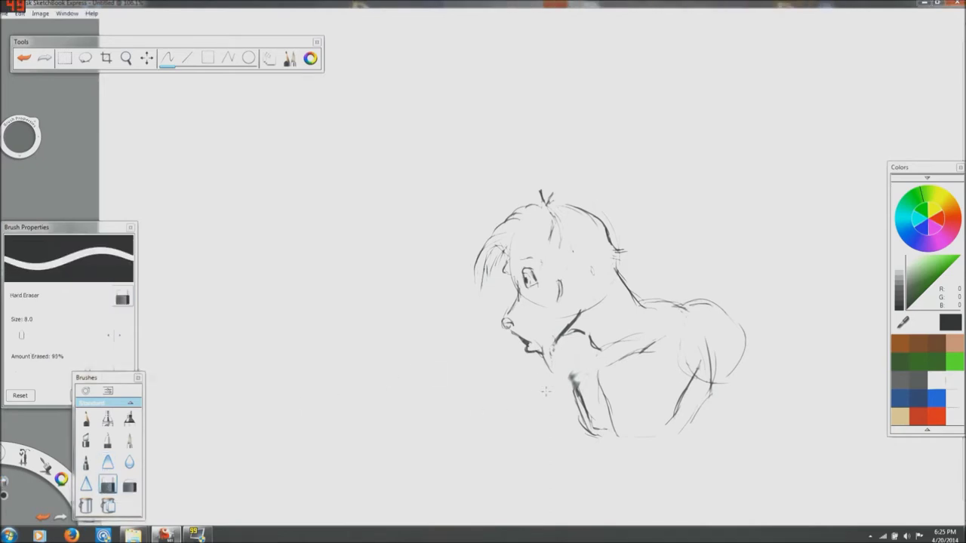
drag(574, 373, 572, 379)
drag(583, 424, 599, 434)
- Return to the Pencil to redraw the front chest line and darken the near shoulder and armpit contours
key(b)
mouse_move(581, 370)
mouse_down()
mouse_move(578, 386)
mouse_move(601, 430)
mouse_up()
mouse_move(683, 303)
mouse_down()
mouse_move(701, 307)
mouse_move(747, 362)
mouse_move(752, 394)
mouse_up()
drag(695, 373, 732, 393)
drag(707, 326, 728, 347)
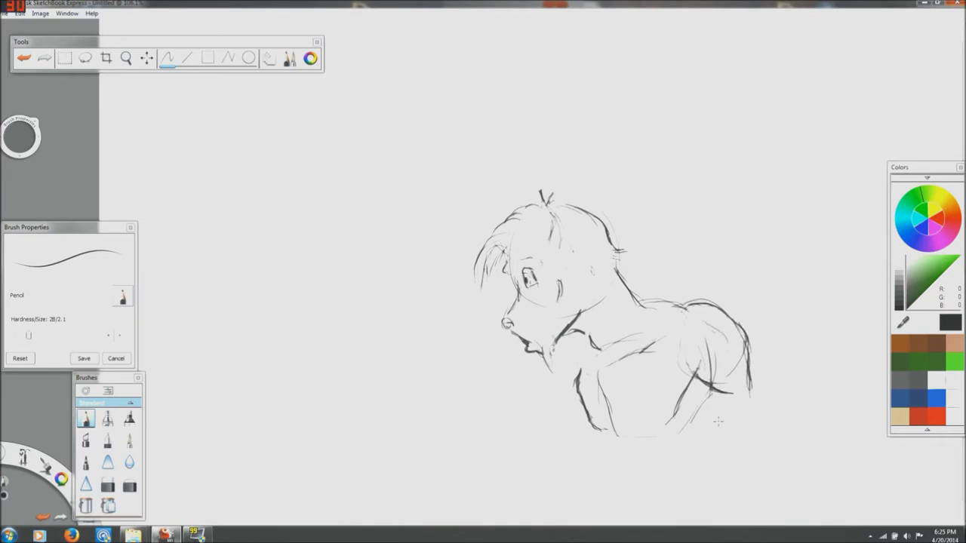
- Sketch the near arm's upper arm and bent forearm hanging down from the shoulder
mouse_move(752, 429)
mouse_down()
mouse_move(722, 465)
mouse_move(719, 493)
mouse_up()
mouse_move(749, 348)
mouse_down()
mouse_move(759, 369)
mouse_move(776, 420)
mouse_up()
mouse_move(711, 385)
mouse_down()
mouse_move(716, 431)
mouse_move(733, 442)
mouse_up()
drag(748, 408, 748, 508)
drag(762, 455, 746, 486)
drag(770, 476, 758, 495)
- Draw the belly outline down to the waist, the side of the torso and the collarbone line
drag(613, 437, 605, 446)
drag(695, 409, 702, 464)
drag(617, 453, 647, 509)
mouse_move(577, 342)
mouse_down()
mouse_move(567, 369)
mouse_move(581, 378)
mouse_move(657, 340)
mouse_up()
drag(696, 428, 705, 470)
drag(644, 512, 664, 513)
- Draw the wrist end of the near forearm
drag(708, 491, 711, 516)
mouse_move(713, 492)
mouse_down()
mouse_move(750, 504)
mouse_move(742, 522)
mouse_up()
drag(708, 516, 735, 519)
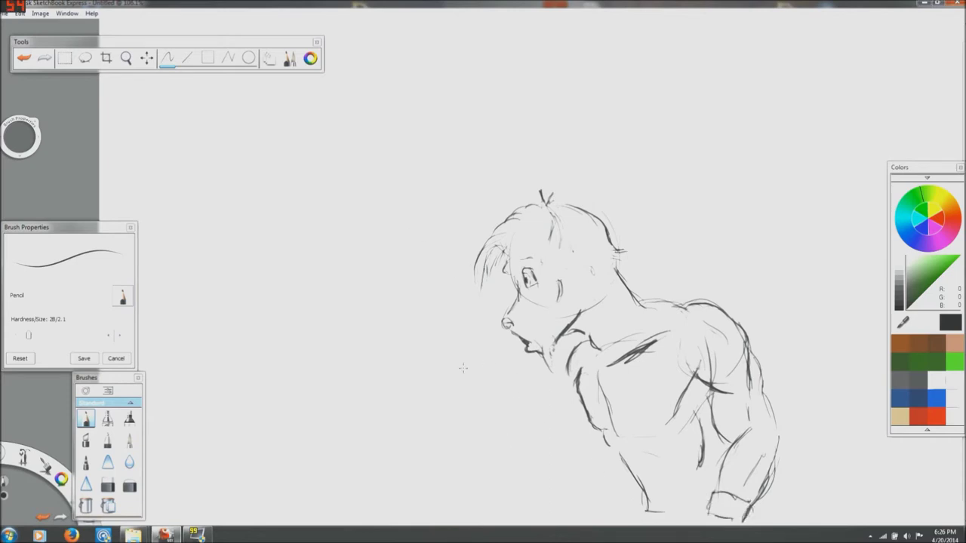
- Sketch the far shoulder beneath the chin and darken the near arm's outer edge at the elbow
drag(581, 342, 557, 366)
mouse_move(576, 342)
mouse_down()
mouse_move(560, 368)
mouse_move(578, 390)
mouse_move(577, 412)
mouse_up()
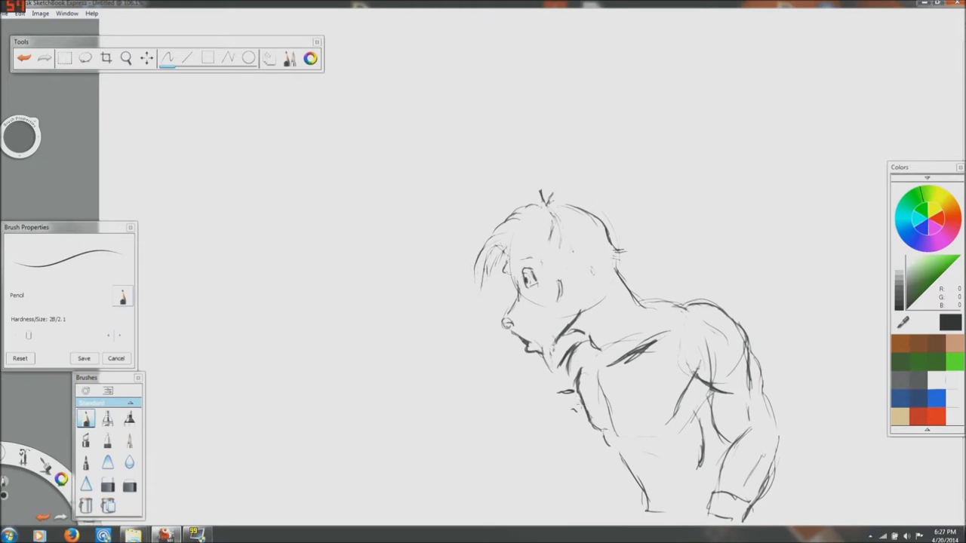
drag(771, 437, 776, 451)
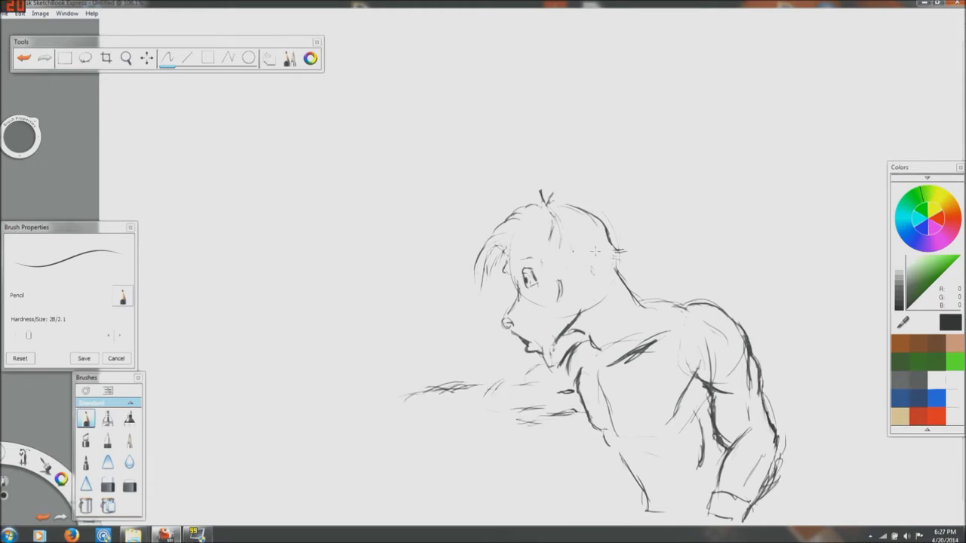
- Darken the upper back line and add short collarbone and neck muscle marks
scroll(656, 287, up, 1)
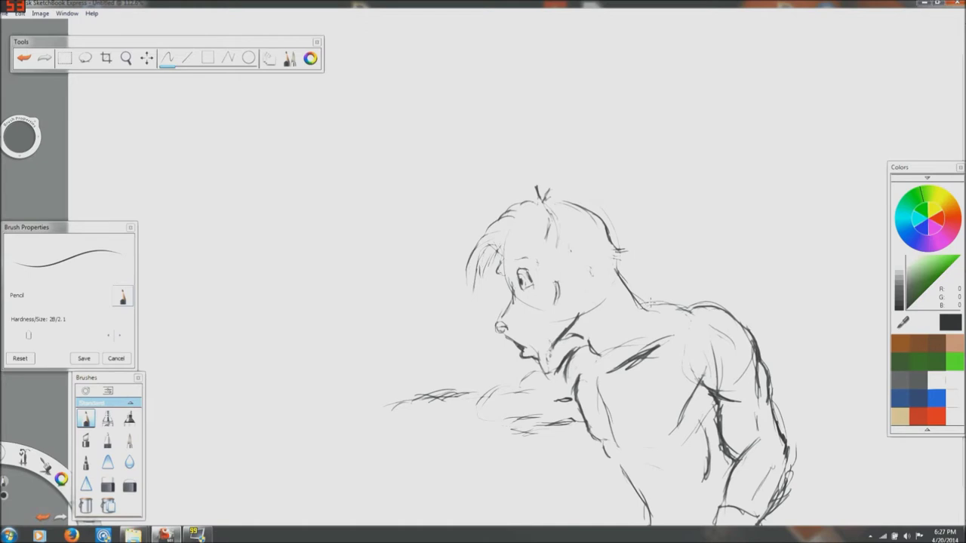
mouse_move(641, 307)
mouse_down()
mouse_move(693, 306)
mouse_move(665, 321)
mouse_move(678, 326)
mouse_up()
drag(608, 349, 608, 328)
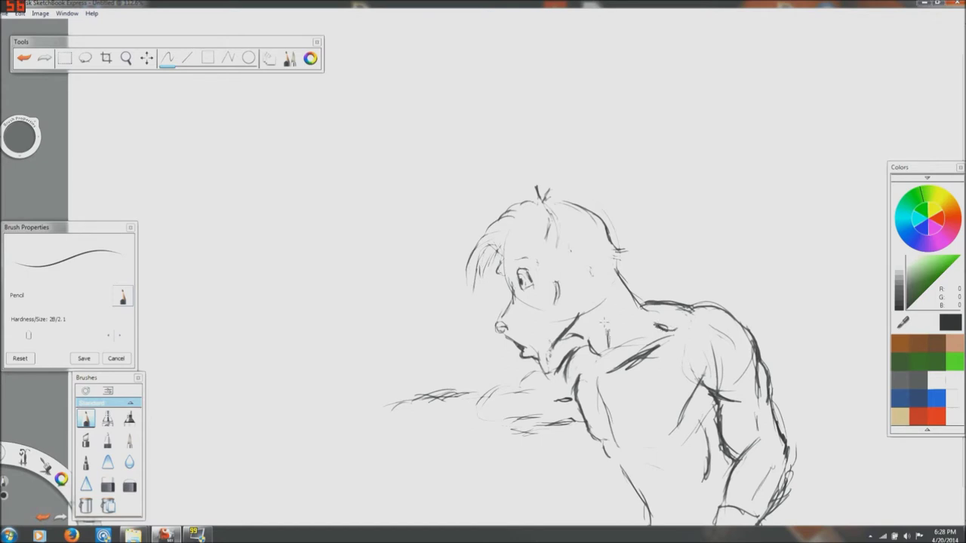
- Thicken the nose and draw the eyebrow above the eye
drag(496, 323, 505, 332)
mouse_move(514, 264)
mouse_down()
mouse_move(531, 260)
mouse_move(536, 273)
mouse_up()
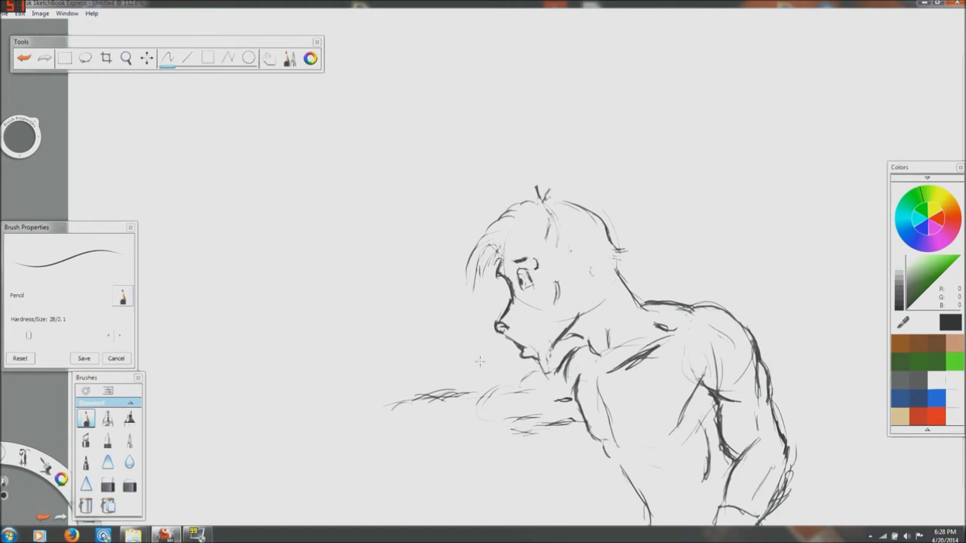
- Darken the front chest outline and draw the lower edge of the chest muscle
drag(450, 446, 429, 447)
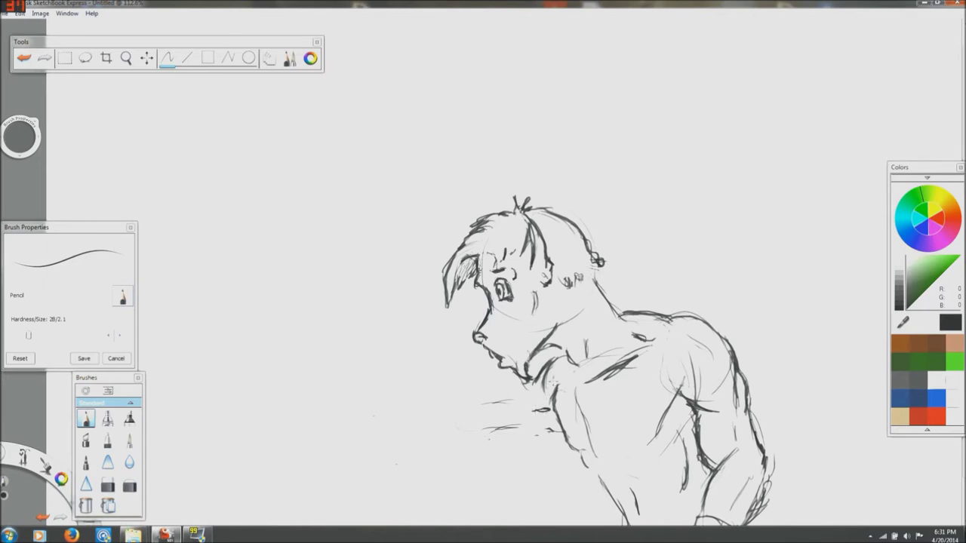
drag(552, 398, 569, 449)
mouse_move(565, 430)
mouse_down()
mouse_move(605, 454)
mouse_move(583, 459)
mouse_move(590, 466)
mouse_move(646, 484)
mouse_up()
- Strengthen the torso's side line and shade the armpit with short hatching strokes
drag(689, 432, 682, 480)
mouse_move(675, 403)
mouse_down()
mouse_move(650, 442)
mouse_move(691, 379)
mouse_move(676, 418)
mouse_up()
mouse_move(693, 412)
mouse_down()
mouse_move(685, 424)
mouse_move(672, 409)
mouse_up()
drag(691, 399, 681, 420)
- Darken the belly outline down to the waist and add a crease on the abdomen
drag(582, 466, 628, 518)
drag(628, 471, 640, 480)
drag(616, 509, 628, 525)
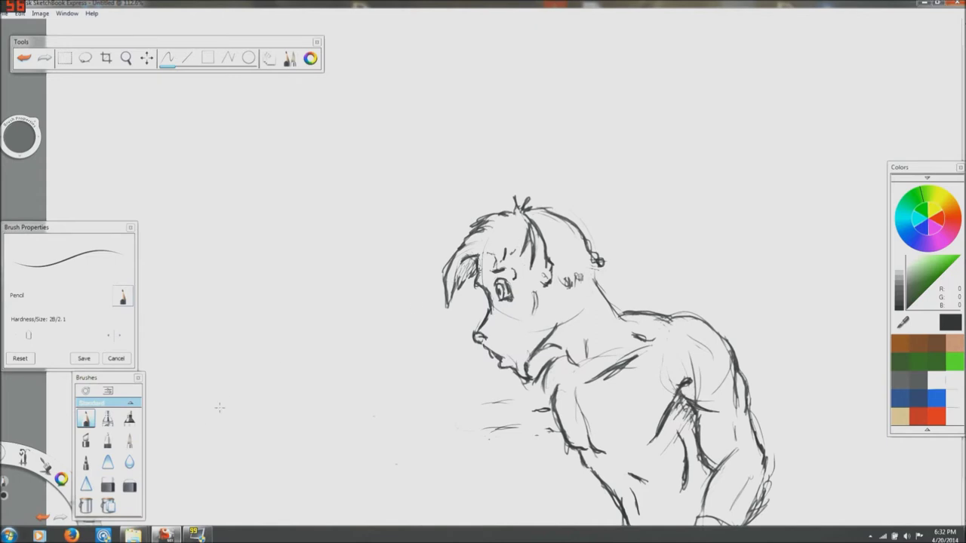
- Erase the rough lines along the near shoulder and upper back with the Hard Eraser
click(108, 488)
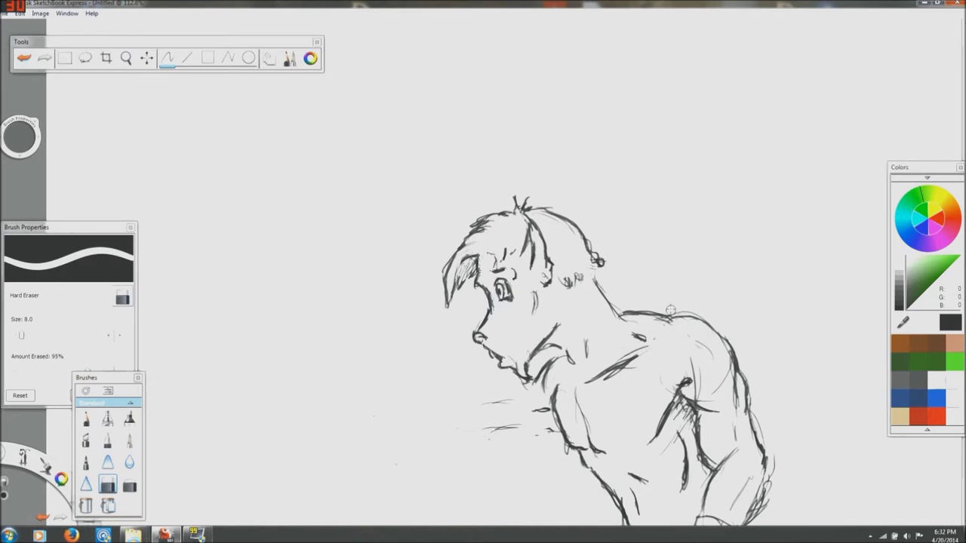
drag(680, 312, 705, 320)
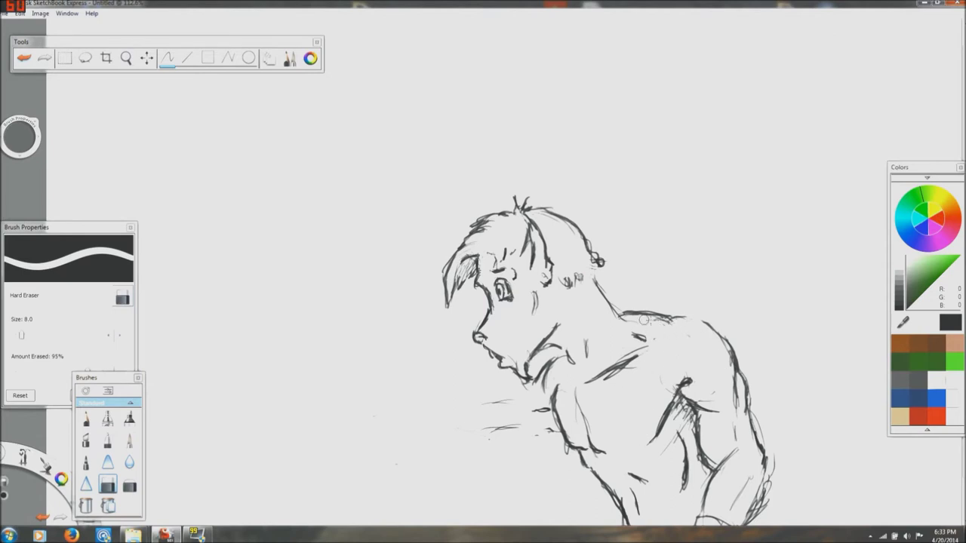
mouse_move(648, 320)
mouse_down()
mouse_move(668, 318)
mouse_move(628, 310)
mouse_up()
- Redraw the top of the shoulder with the Pencil and hatch the shadow between the torso and near arm
click(85, 419)
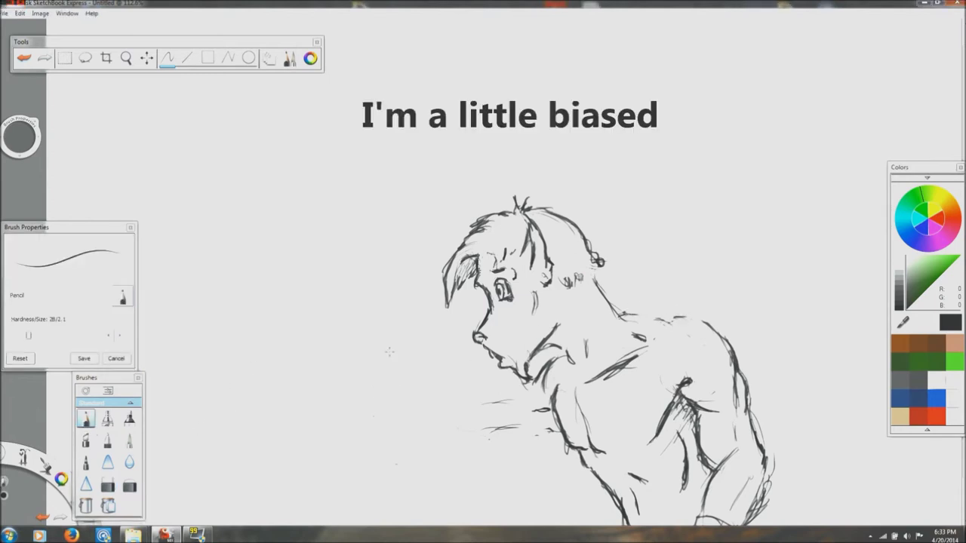
drag(662, 323, 714, 317)
drag(704, 416, 682, 518)
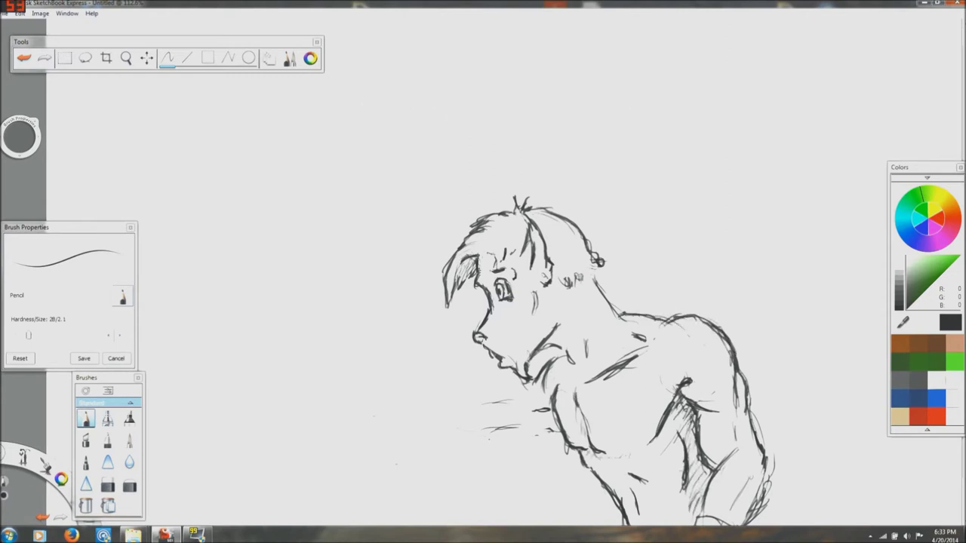
drag(683, 439, 700, 471)
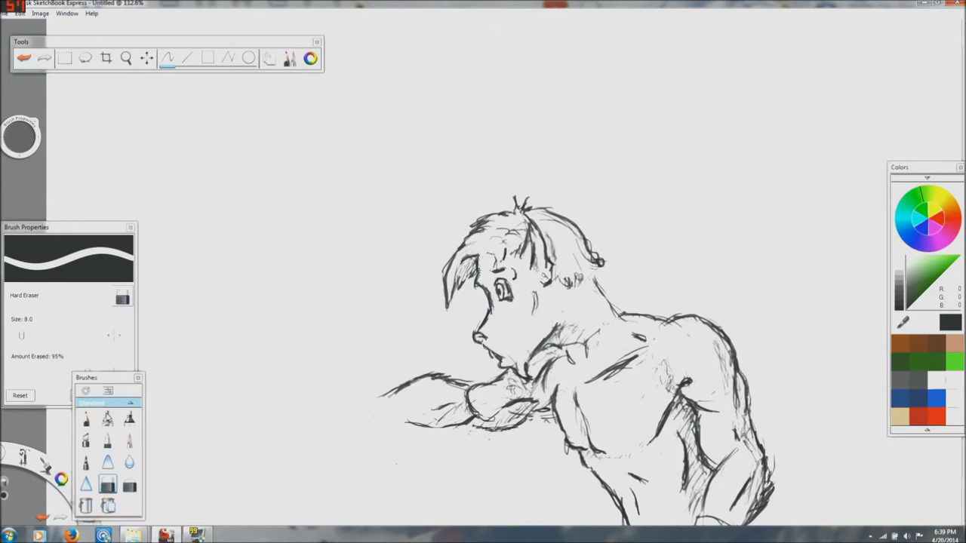
- Draw a large curved impact shape with ragged ends at the end of the outstretched arm using the Pencil
click(85, 420)
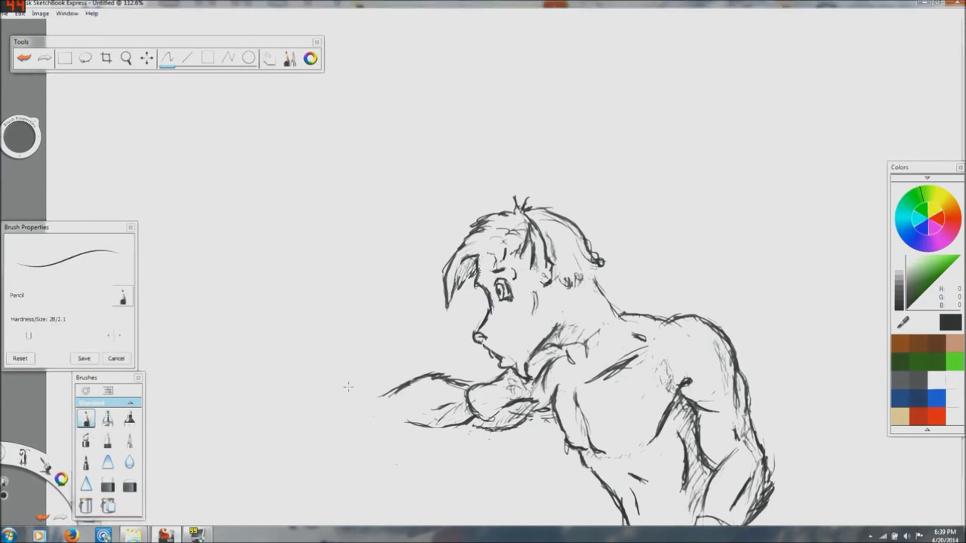
mouse_move(337, 370)
mouse_down()
mouse_move(355, 385)
mouse_move(319, 392)
mouse_move(345, 384)
mouse_move(357, 363)
mouse_move(382, 400)
mouse_up()
mouse_move(336, 428)
mouse_down()
mouse_move(330, 446)
mouse_move(357, 441)
mouse_move(365, 417)
mouse_move(350, 425)
mouse_move(422, 426)
mouse_up()
mouse_move(369, 348)
mouse_down()
mouse_move(382, 431)
mouse_move(349, 475)
mouse_up()
drag(374, 459, 294, 500)
mouse_move(317, 320)
mouse_down()
mouse_move(265, 328)
mouse_move(310, 353)
mouse_up()
mouse_move(308, 353)
mouse_down()
mouse_move(262, 347)
mouse_move(299, 364)
mouse_up()
mouse_move(309, 460)
mouse_down()
mouse_move(296, 480)
mouse_move(281, 447)
mouse_up()
- Draw two bands of dense horizontal streaks trailing away behind the curved impact shape
drag(299, 378, 156, 391)
drag(258, 441, 170, 442)
drag(287, 446, 212, 452)
drag(302, 377, 154, 390)
drag(256, 447, 180, 451)
drag(302, 445, 172, 444)
drag(295, 450, 204, 450)
drag(265, 455, 181, 456)
mouse_move(264, 472)
mouse_down()
mouse_move(193, 461)
mouse_move(224, 468)
mouse_up()
drag(225, 380, 159, 390)
drag(302, 377, 178, 385)
drag(272, 381, 156, 383)
mouse_move(252, 376)
mouse_down()
mouse_move(160, 374)
mouse_move(257, 369)
mouse_move(223, 366)
mouse_move(240, 353)
mouse_move(183, 378)
mouse_up()
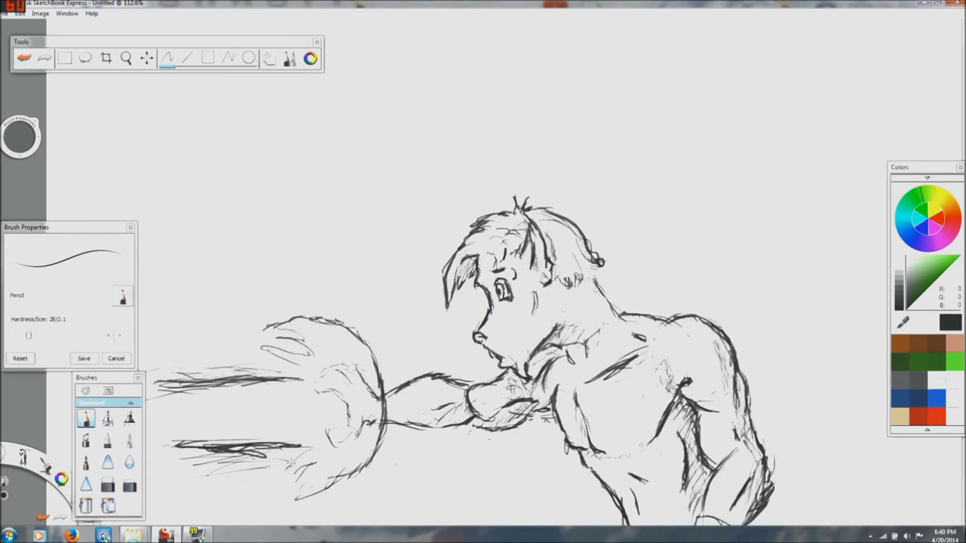
- Darken the jagged upper and lower ends of the impact shape and scatter small debris pieces around it
mouse_move(308, 445)
mouse_down()
mouse_move(285, 468)
mouse_move(314, 460)
mouse_move(294, 501)
mouse_move(350, 478)
mouse_move(386, 423)
mouse_up()
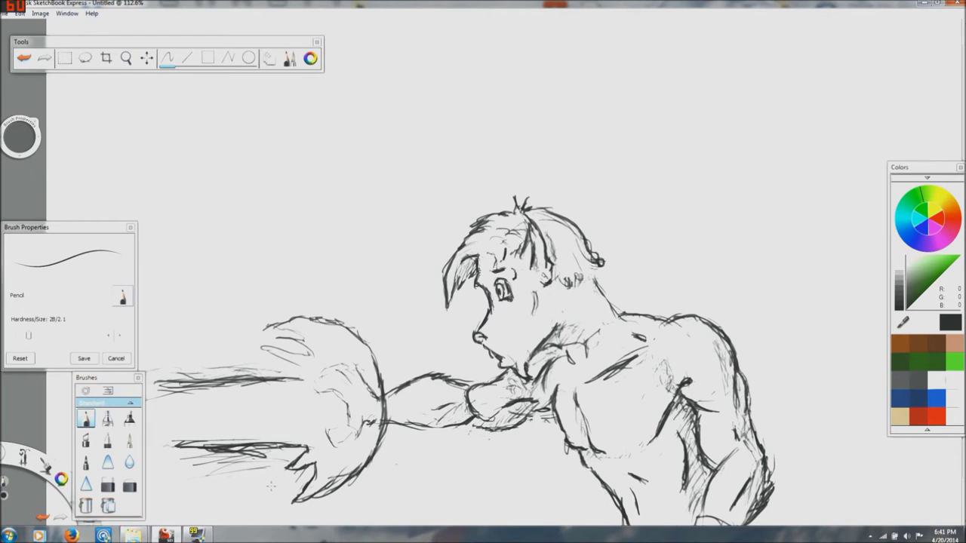
drag(270, 487, 266, 490)
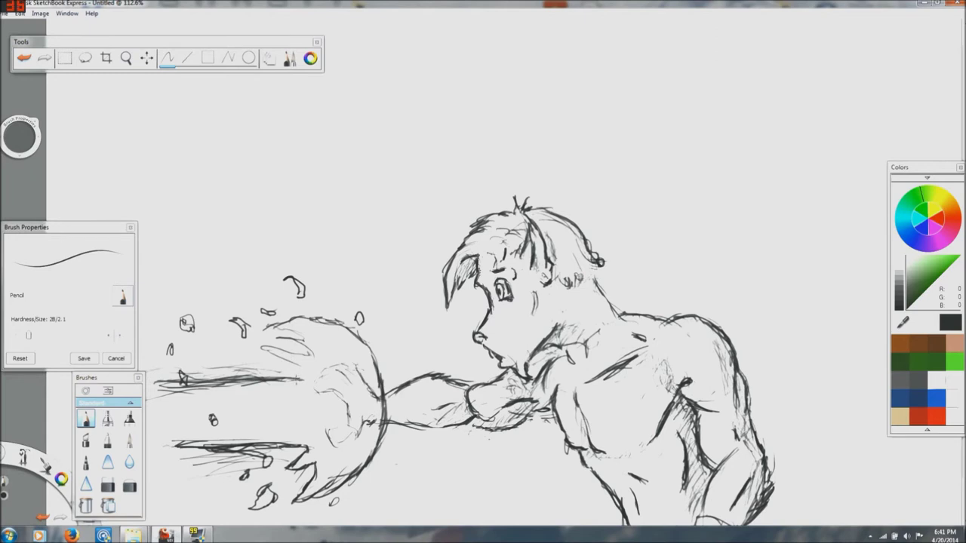
mouse_move(305, 382)
mouse_down()
mouse_move(299, 362)
mouse_move(259, 347)
mouse_move(305, 356)
mouse_move(304, 344)
mouse_move(271, 343)
mouse_move(305, 342)
mouse_move(261, 326)
mouse_move(308, 323)
mouse_up()
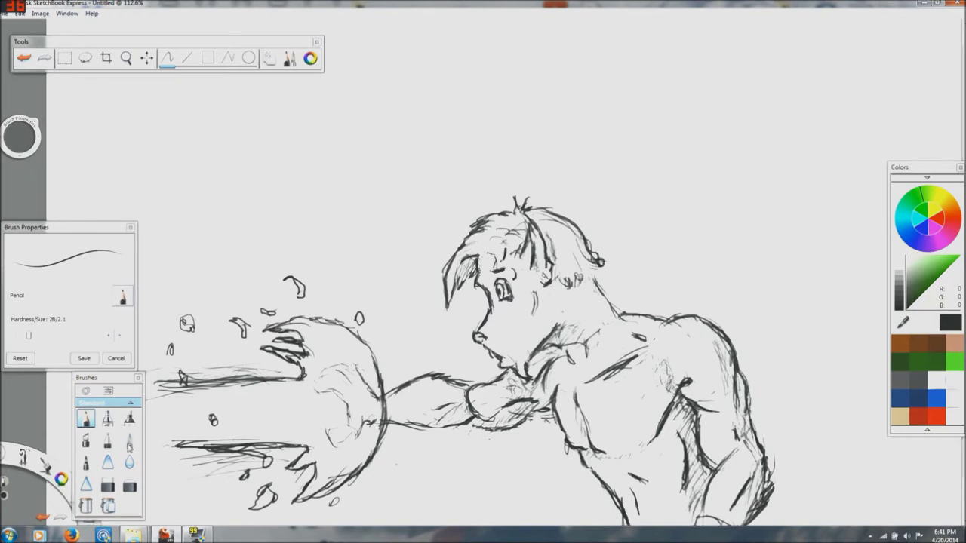
- Clean up the upper jagged spikes with the Hard Eraser and rework them with the Pencil
click(107, 487)
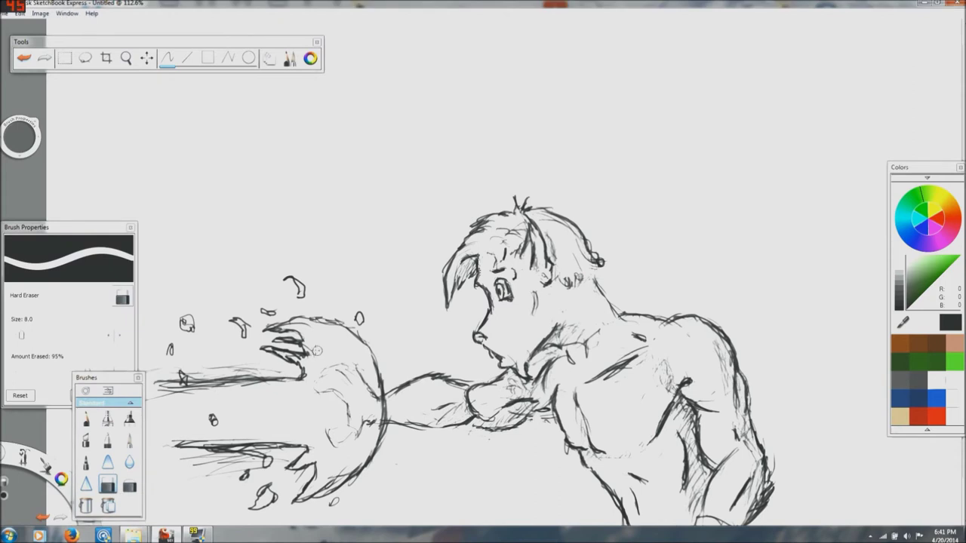
mouse_move(303, 343)
mouse_down()
mouse_move(288, 341)
mouse_move(288, 325)
mouse_move(306, 330)
mouse_up()
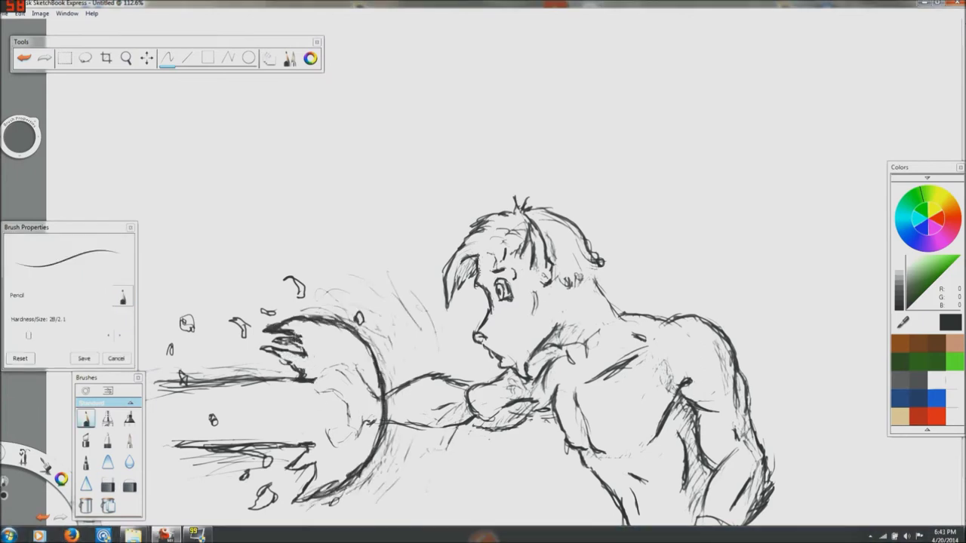
drag(291, 341, 273, 342)
- Trim stray marks between the upper spikes with the Hard Eraser and redraw their edges with the 2B Pencil
click(129, 486)
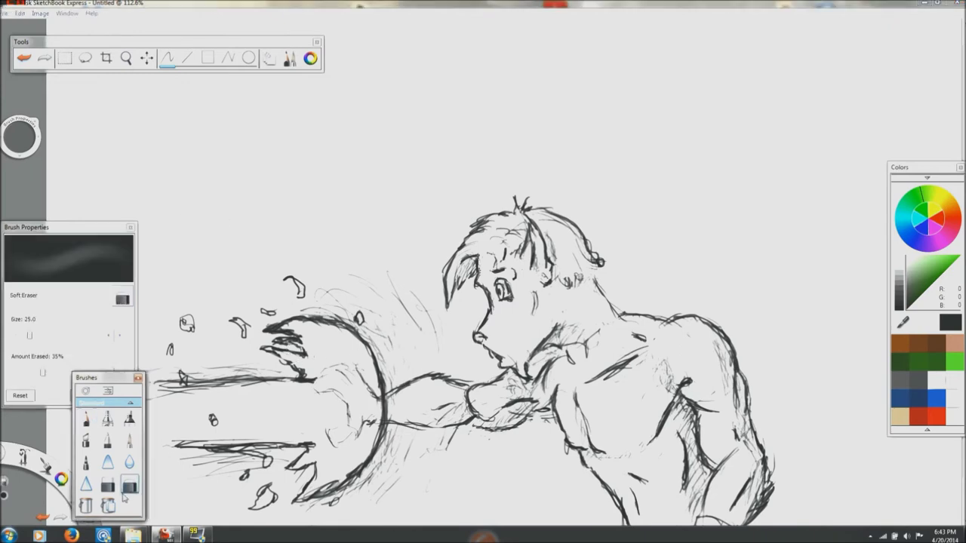
click(111, 489)
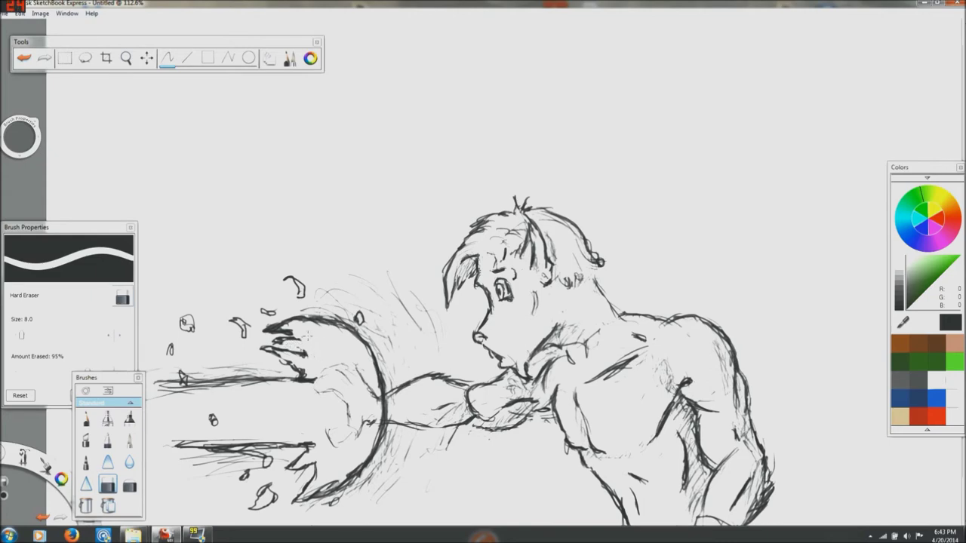
drag(289, 332, 283, 330)
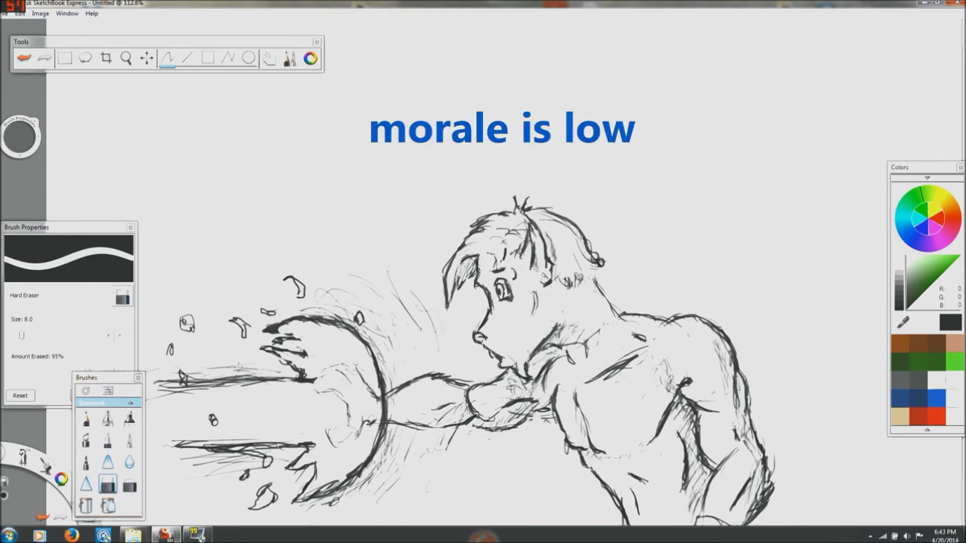
click(86, 418)
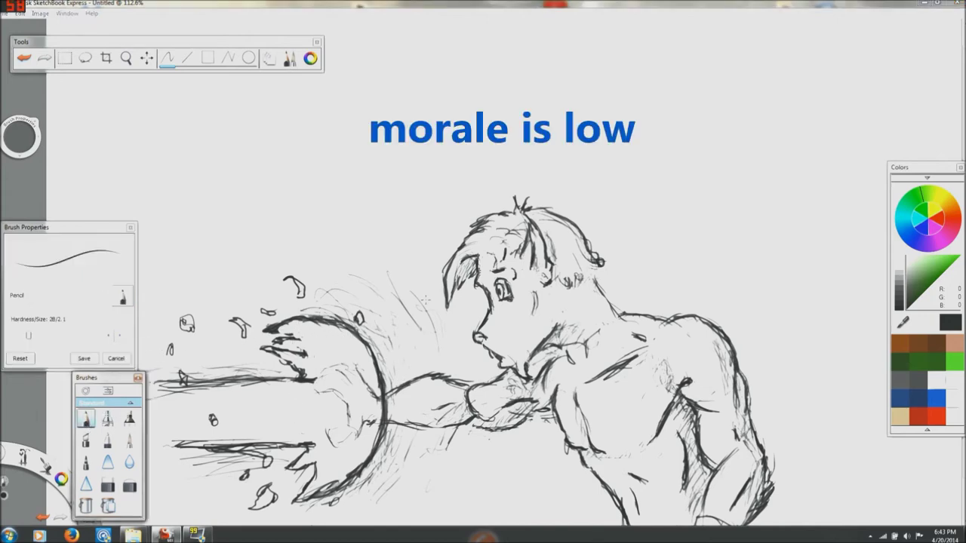
drag(278, 346, 289, 351)
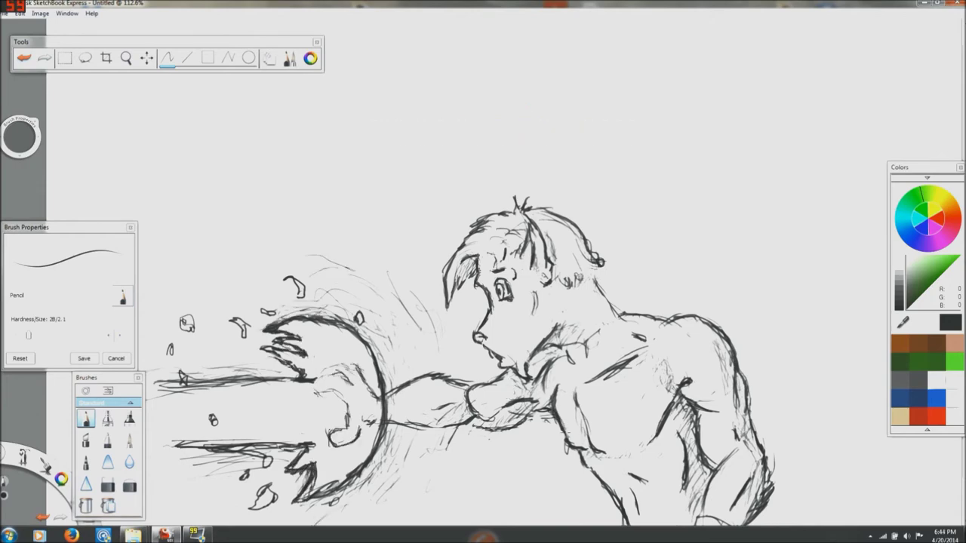
- Darken the torso's front edge and the underside of the outstretched upper arm, and erase the loose strokes beneath it
drag(566, 432, 594, 471)
drag(558, 414, 511, 435)
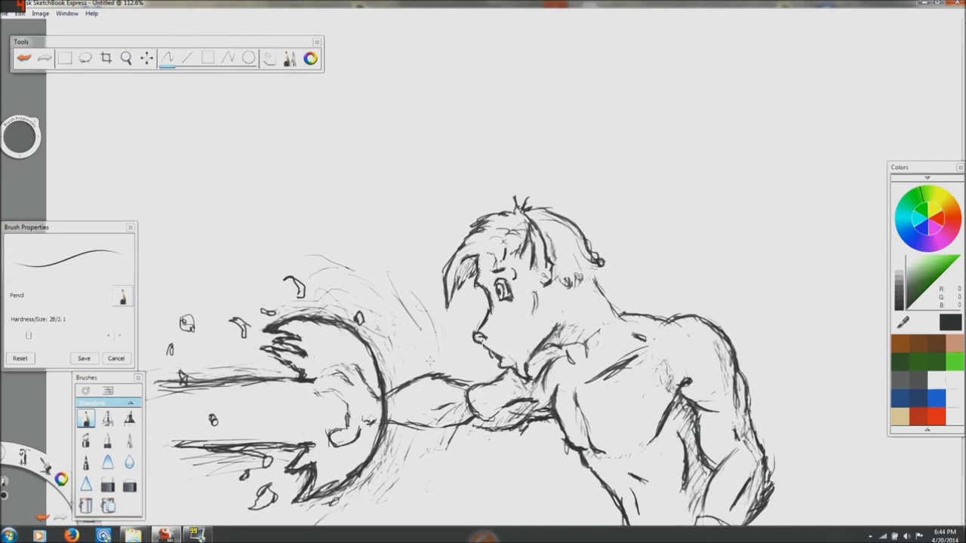
mouse_move(521, 422)
mouse_down()
mouse_move(498, 433)
mouse_move(475, 426)
mouse_up()
drag(501, 378, 493, 387)
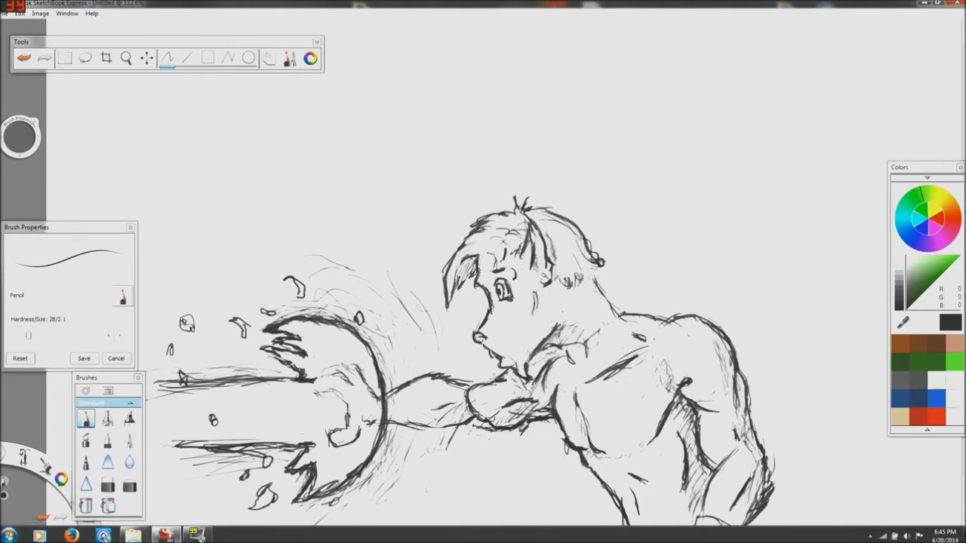
drag(500, 423, 491, 431)
key(e)
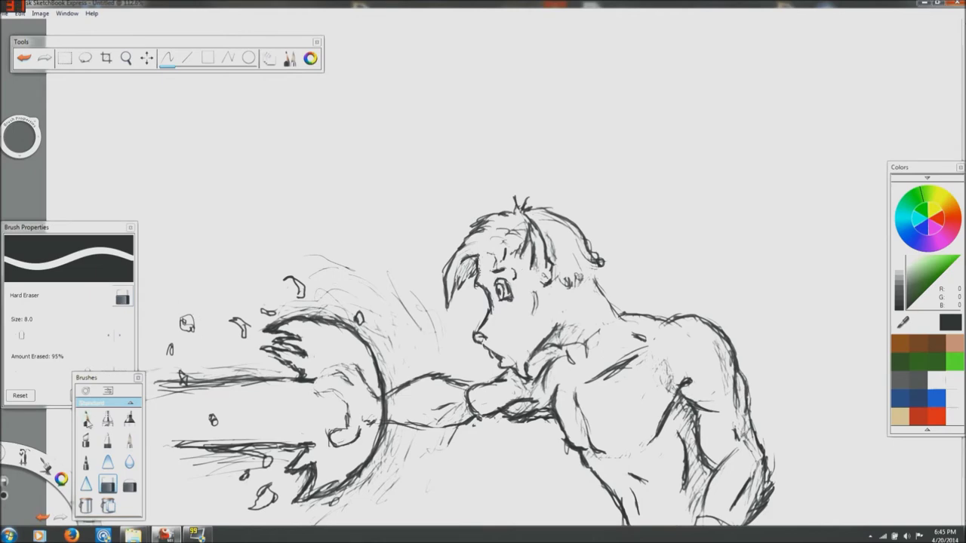
- Shade the inner elbow area and thicken the upper and lower contours of the outstretched arm with the Pencil
click(87, 421)
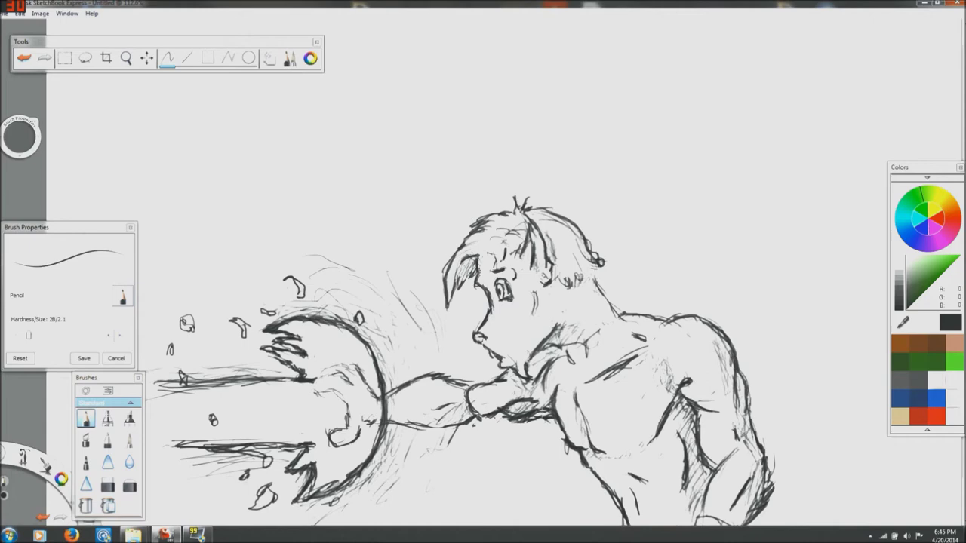
mouse_move(542, 414)
mouse_down()
mouse_move(550, 400)
mouse_move(541, 394)
mouse_up()
drag(501, 384, 521, 379)
drag(409, 425, 477, 420)
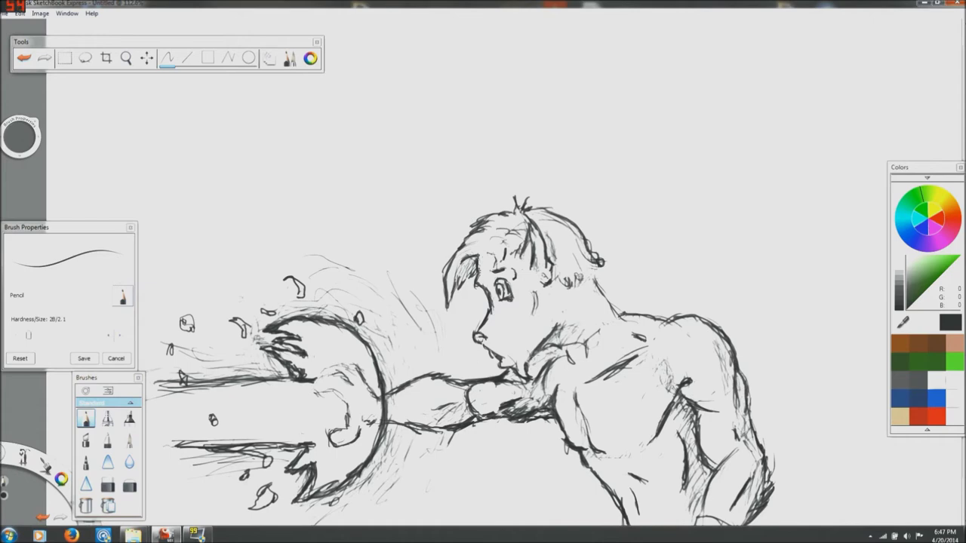
- Darken the jaw shadow, collarbone and back of the neck, shade the hair behind the ear, and accent the nose
mouse_move(526, 361)
mouse_down()
mouse_move(556, 349)
mouse_move(568, 361)
mouse_move(587, 339)
mouse_move(585, 357)
mouse_up()
mouse_move(602, 272)
mouse_down()
mouse_move(596, 298)
mouse_move(589, 283)
mouse_move(619, 320)
mouse_move(671, 325)
mouse_up()
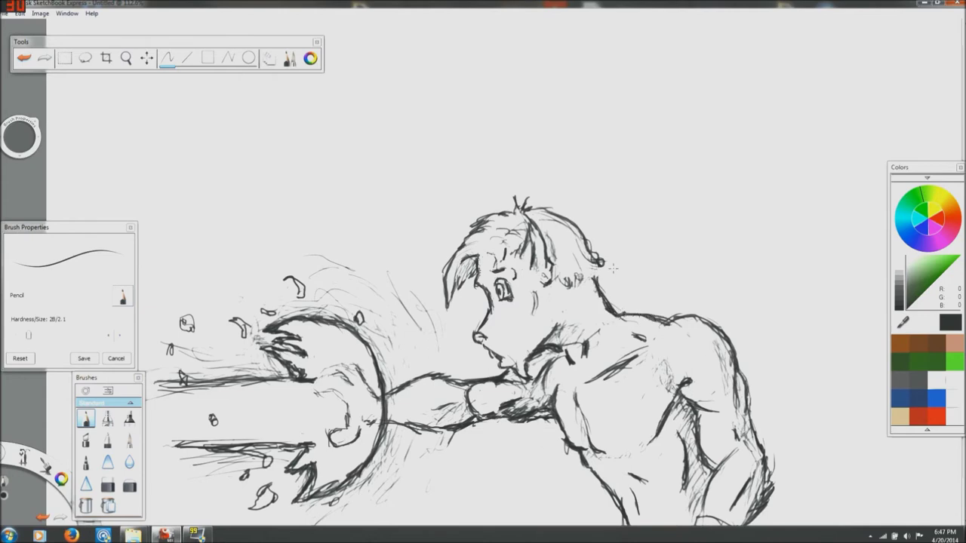
mouse_move(602, 262)
mouse_down()
mouse_move(592, 282)
mouse_move(548, 283)
mouse_move(577, 290)
mouse_up()
mouse_move(481, 342)
mouse_down()
mouse_move(489, 351)
mouse_move(481, 348)
mouse_up()
- Thicken the lower torso edge and the rear arm's outer contour, and clean up lines inside that arm with the Hard Eraser
click(108, 486)
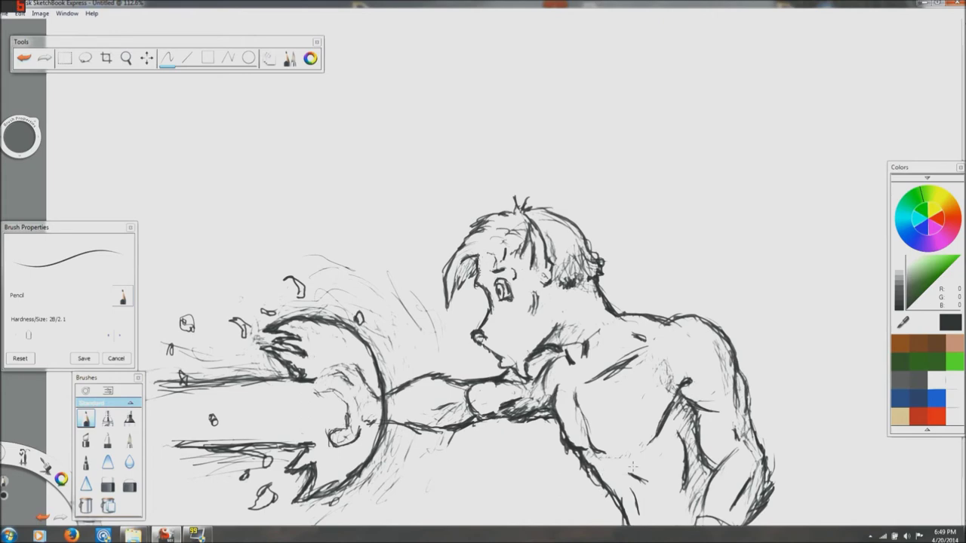
drag(605, 482, 623, 506)
drag(732, 349, 754, 412)
drag(770, 471, 753, 521)
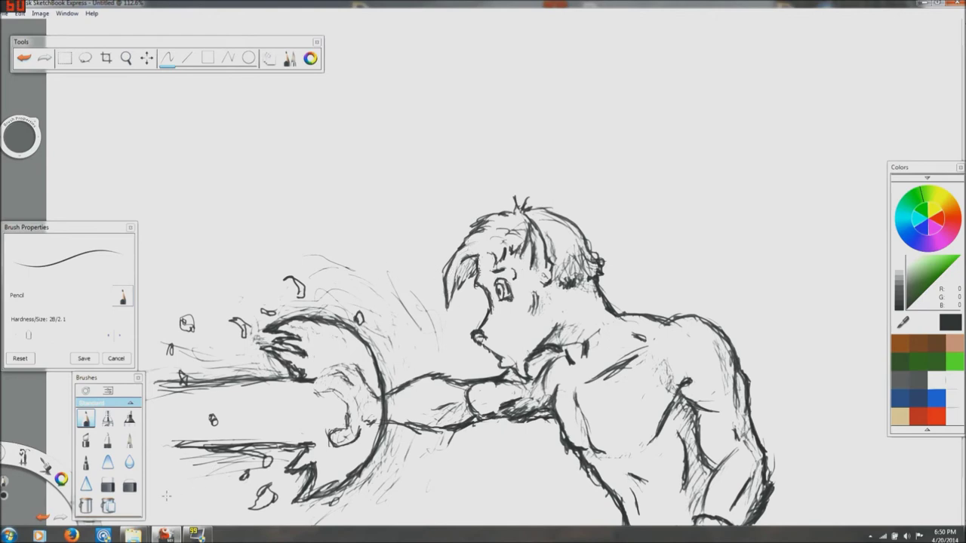
click(107, 486)
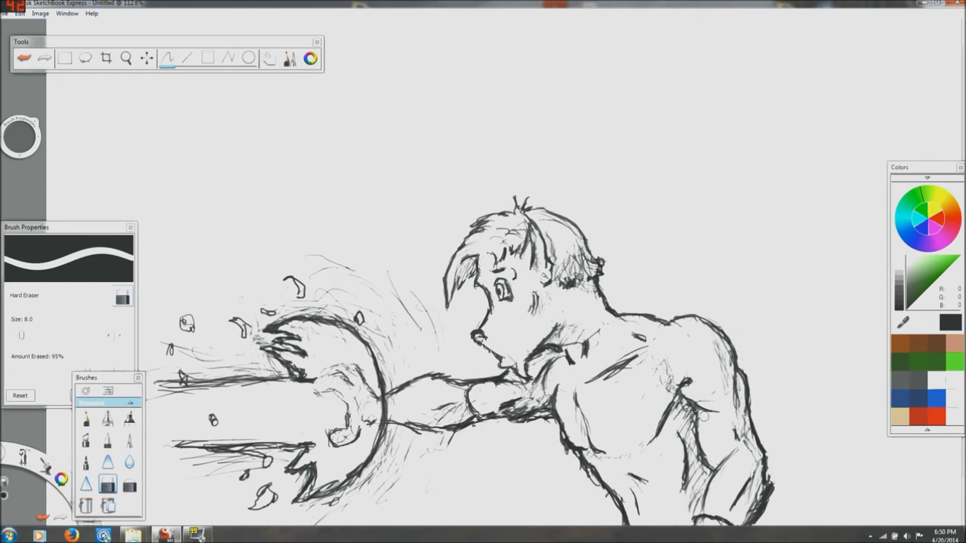
- Darken the muzzle outline, the hair fringe and crown, and the eye with the Pencil
click(85, 417)
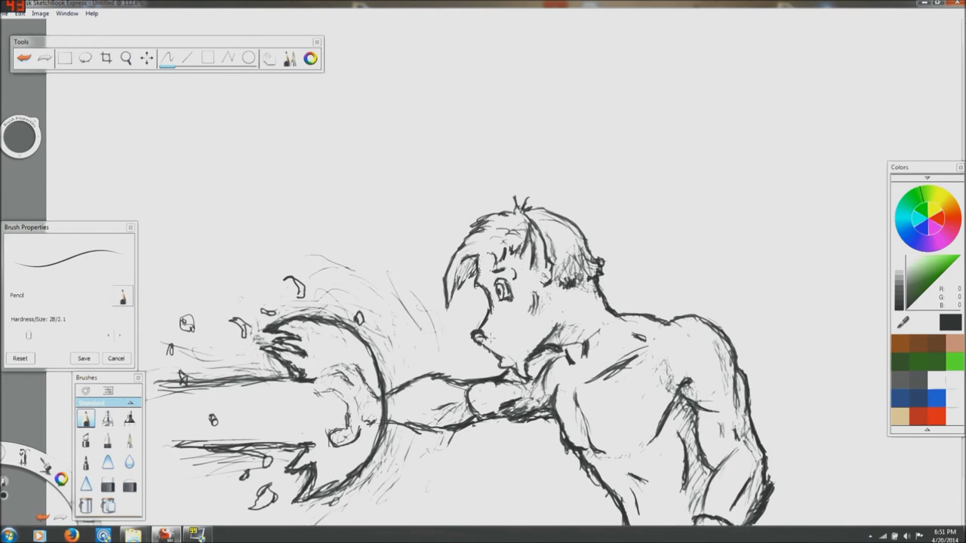
drag(480, 341, 504, 367)
mouse_move(456, 302)
mouse_down()
mouse_move(451, 284)
mouse_move(456, 296)
mouse_move(475, 269)
mouse_up()
mouse_move(480, 228)
mouse_down()
mouse_move(463, 244)
mouse_move(494, 219)
mouse_move(480, 225)
mouse_up()
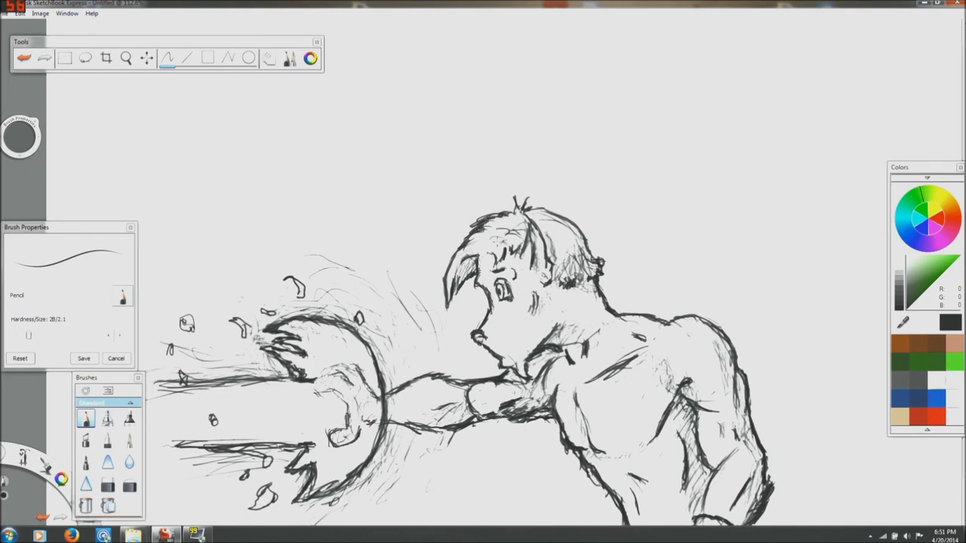
mouse_move(503, 225)
mouse_down()
mouse_move(520, 234)
mouse_move(514, 243)
mouse_move(520, 229)
mouse_up()
drag(499, 281, 501, 292)
- Examine the whole drawing's composition at several zoom levels
scroll(657, 340, up, 5)
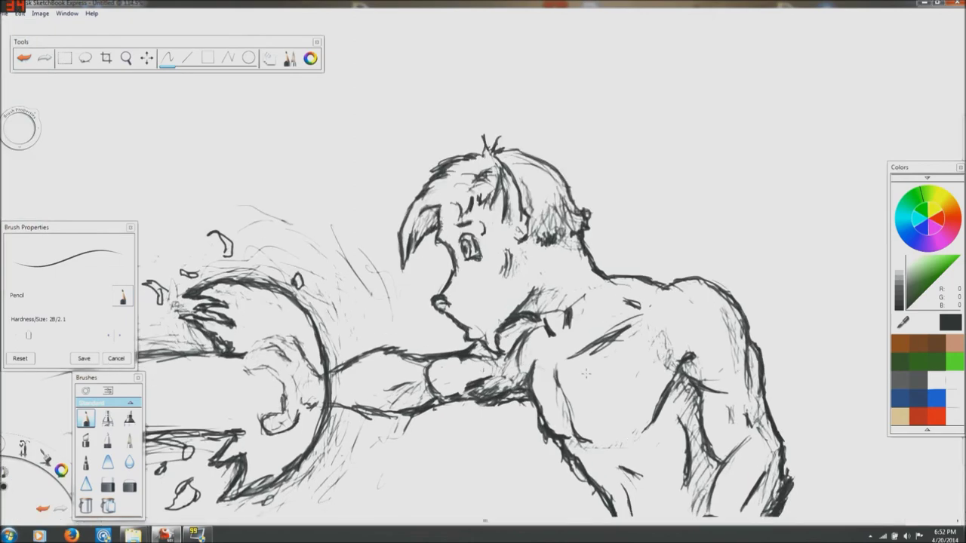
scroll(657, 341, down, 10)
scroll(585, 375, down, 1)
scroll(585, 375, up, 2)
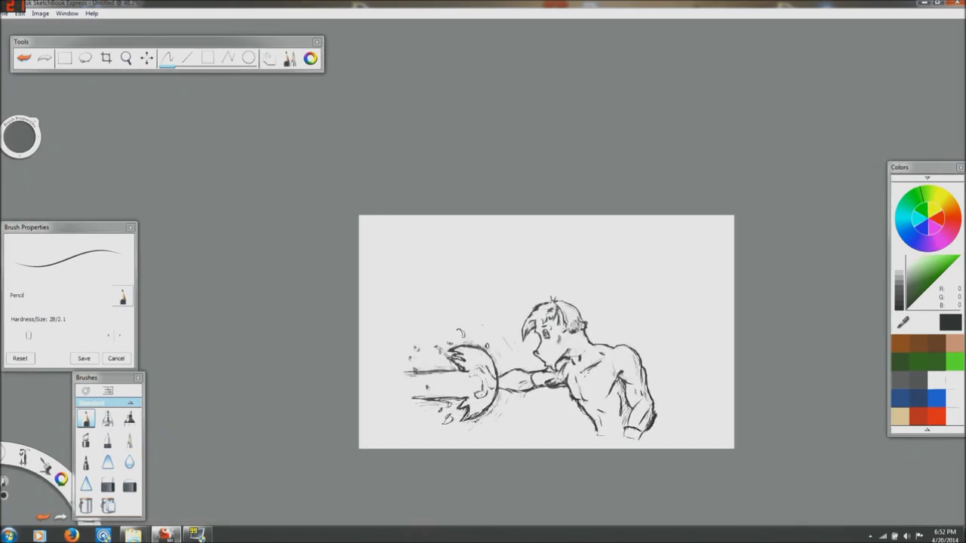
scroll(585, 375, down, 2)
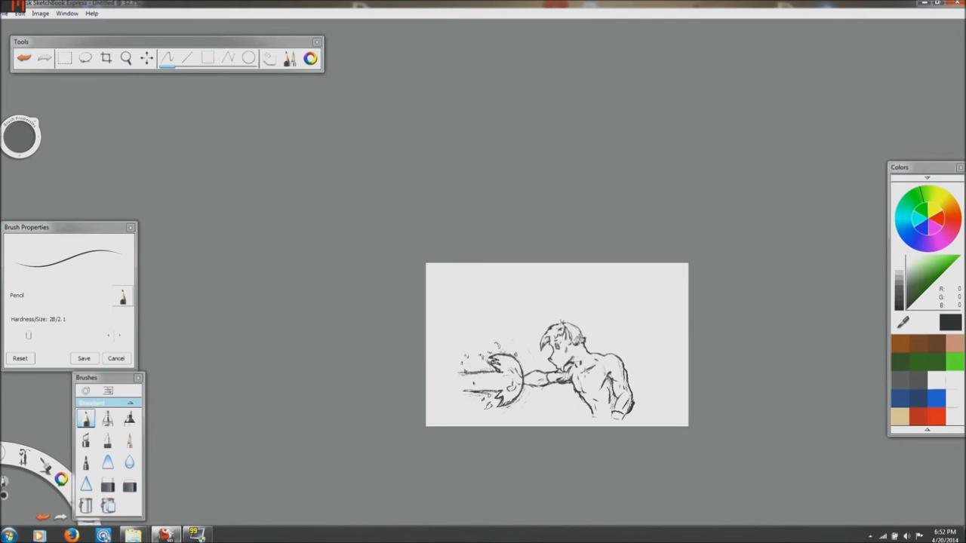
scroll(522, 350, up, 6)
scroll(523, 349, down, 3)
scroll(522, 349, up, 3)
scroll(522, 350, down, 2)
scroll(523, 350, down, 2)
scroll(522, 349, up, 2)
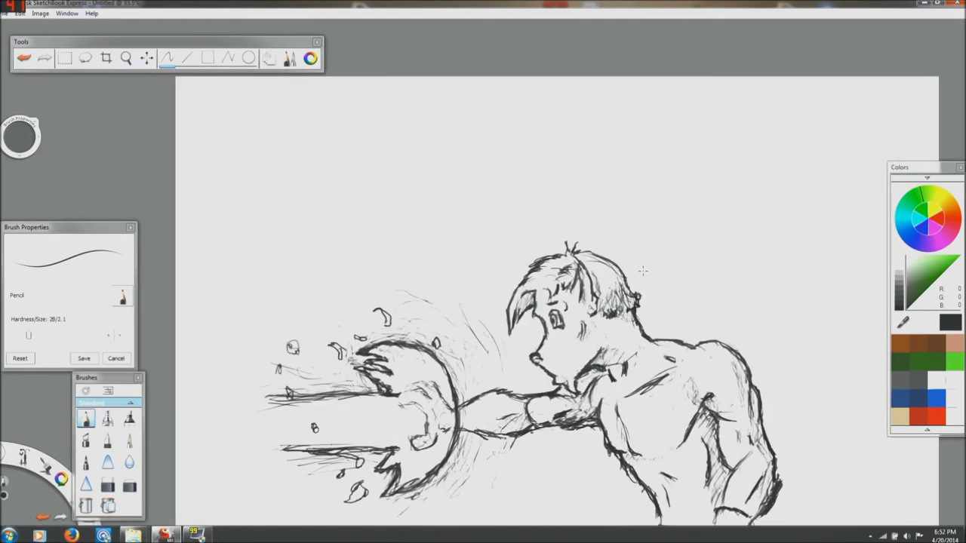
scroll(522, 350, down, 2)
scroll(522, 350, up, 2)
scroll(522, 349, down, 2)
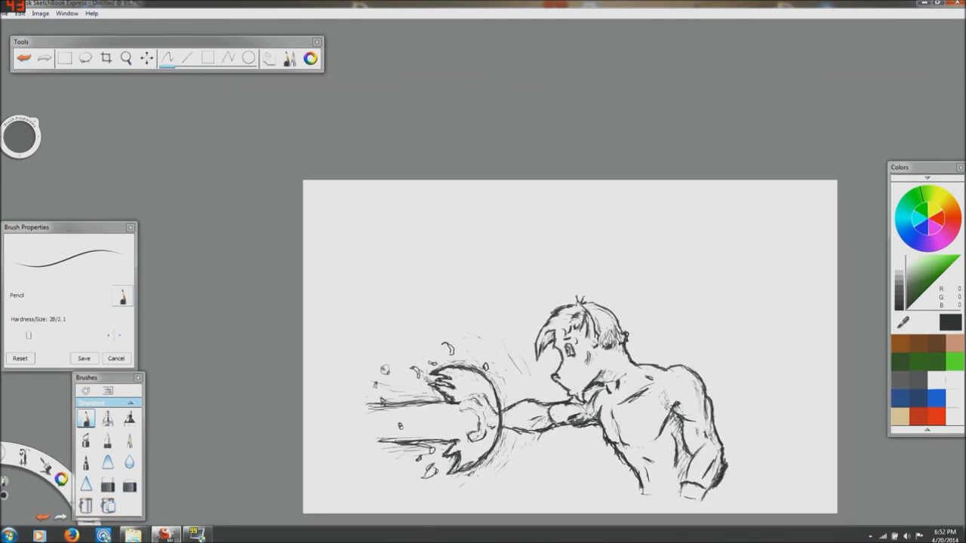
scroll(520, 248, up, 2)
scroll(521, 249, down, 3)
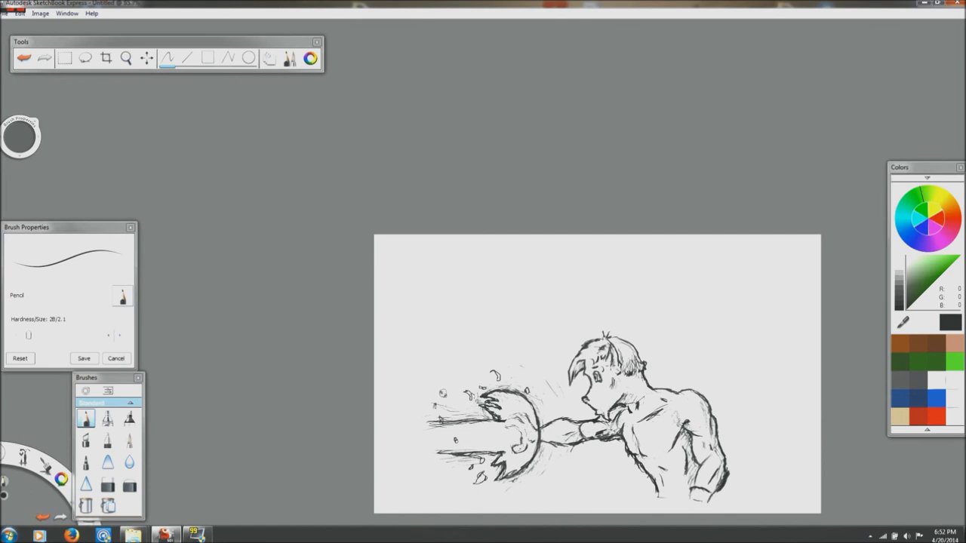
scroll(527, 341, up, 1)
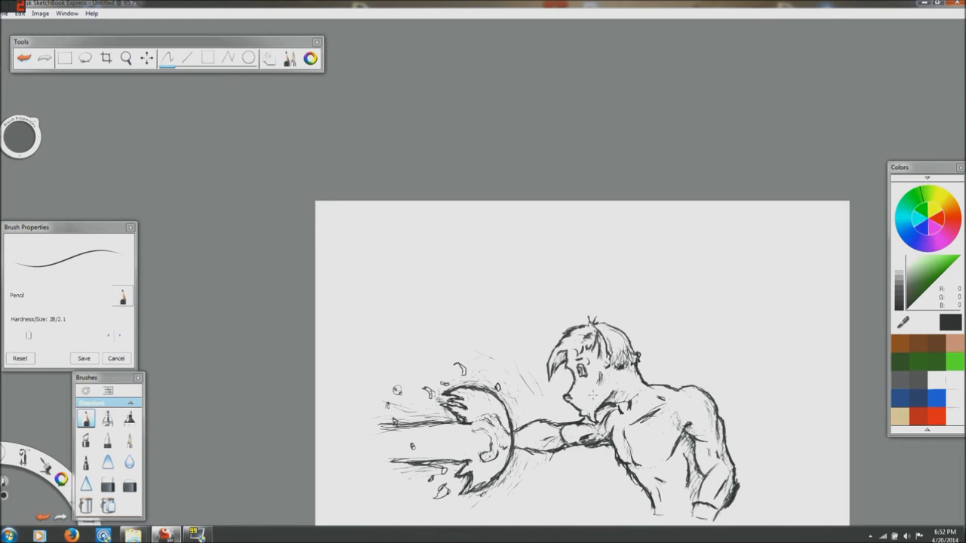
scroll(593, 395, up, 3)
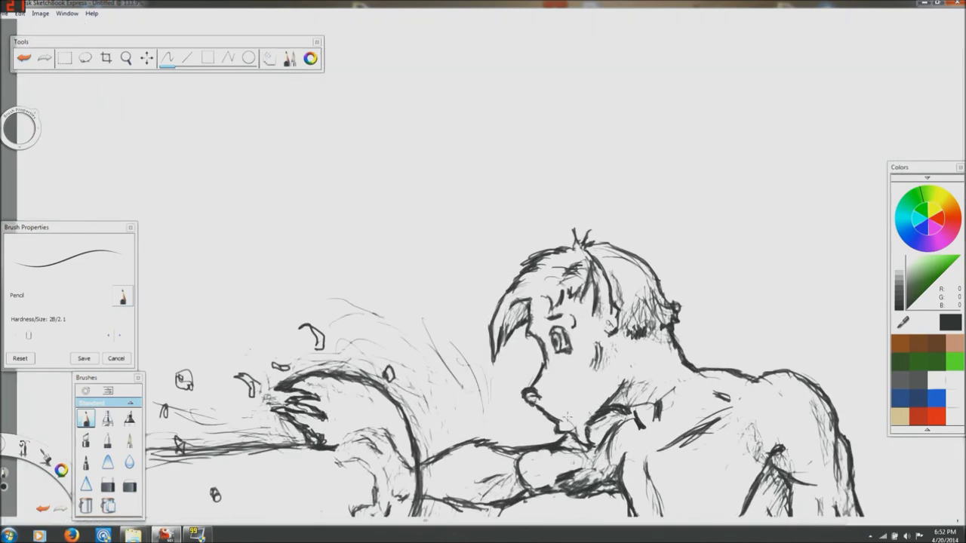
- Move the whole drawing up on the canvas to free space below the torso
scroll(564, 395, down, 3)
key(v)
mouse_move(652, 374)
mouse_down()
mouse_move(637, 328)
mouse_move(663, 333)
mouse_move(670, 360)
mouse_move(645, 317)
mouse_move(650, 299)
mouse_move(671, 290)
mouse_move(655, 298)
mouse_move(665, 287)
mouse_move(649, 283)
mouse_move(675, 267)
mouse_move(664, 296)
mouse_move(658, 288)
mouse_up()
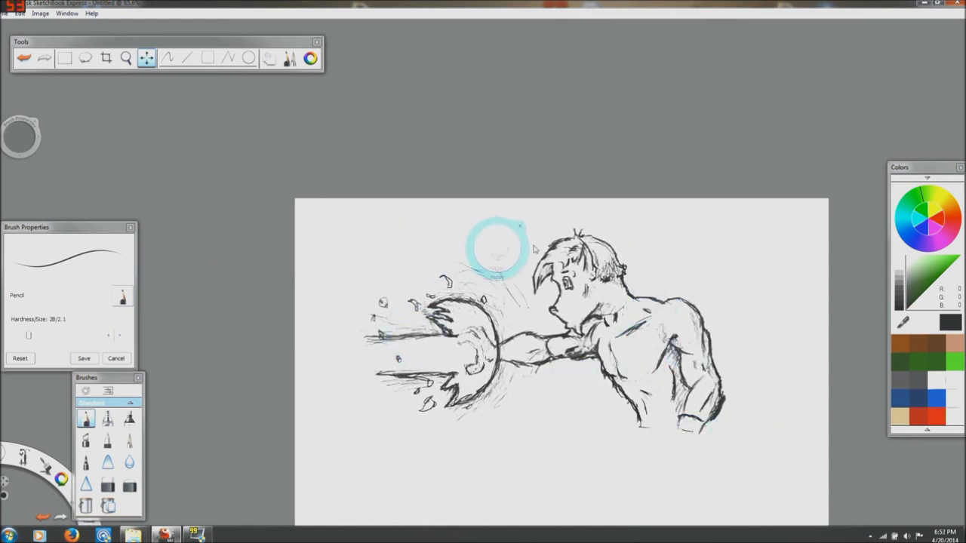
click(7, 15)
click(20, 77)
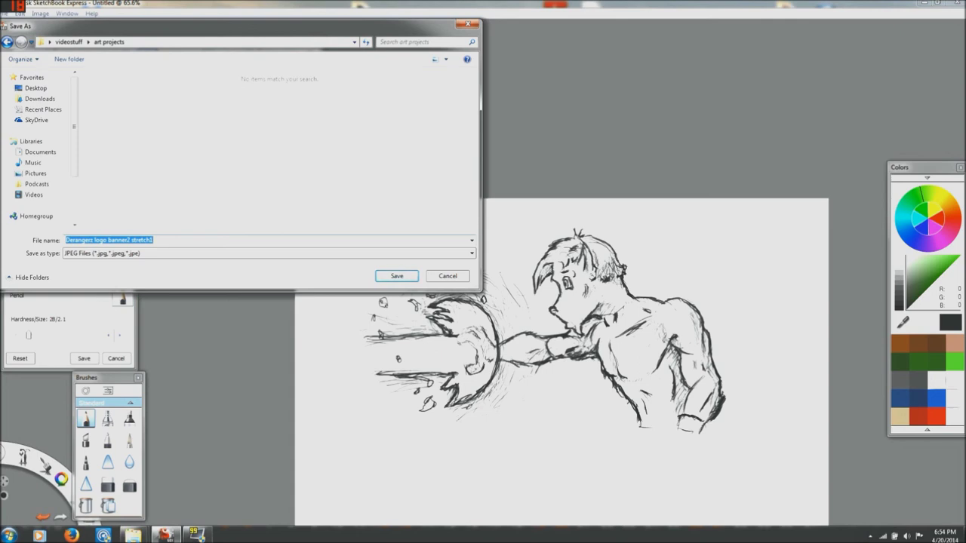
click(443, 314)
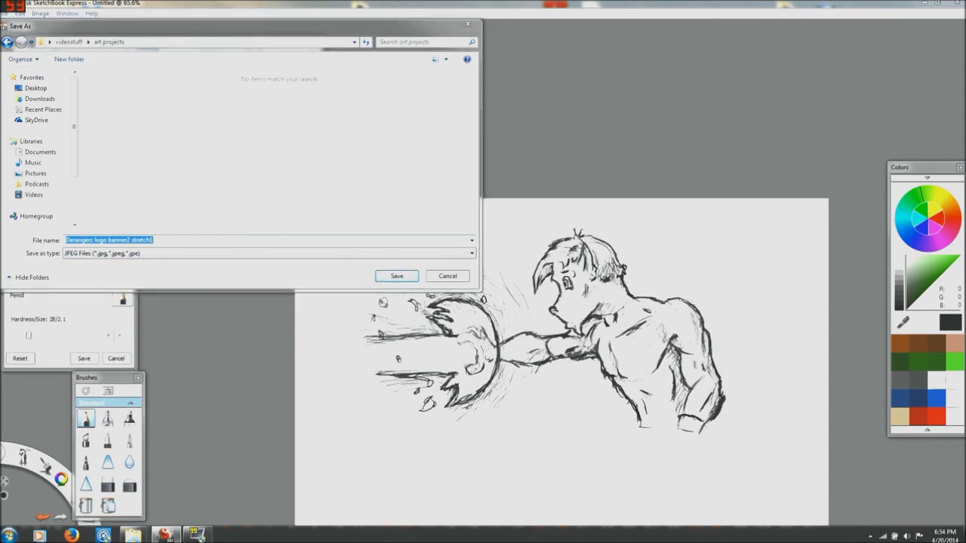
click(456, 278)
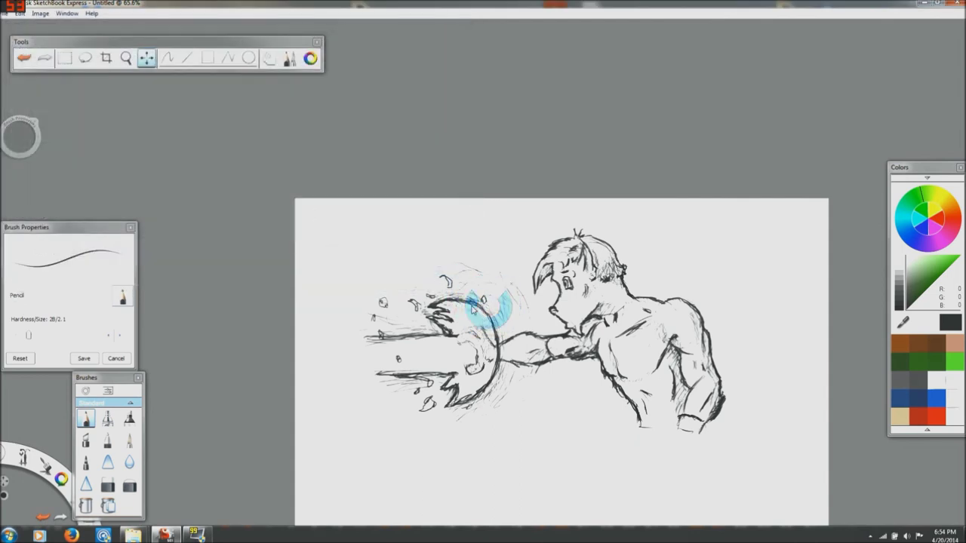
- Draw a jagged waistband under the torso, the fist at the hip and rough leg lines with the Pencil
click(86, 440)
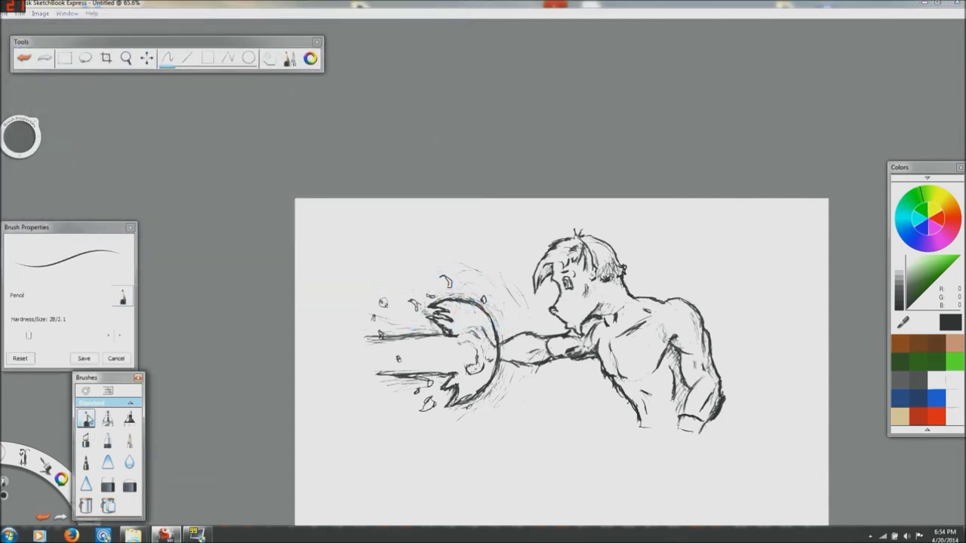
click(86, 419)
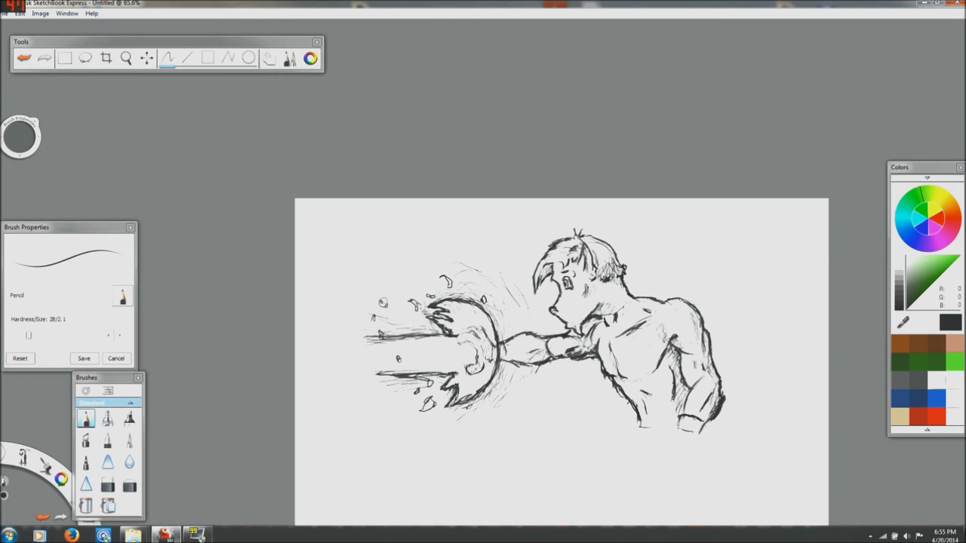
drag(632, 436, 703, 424)
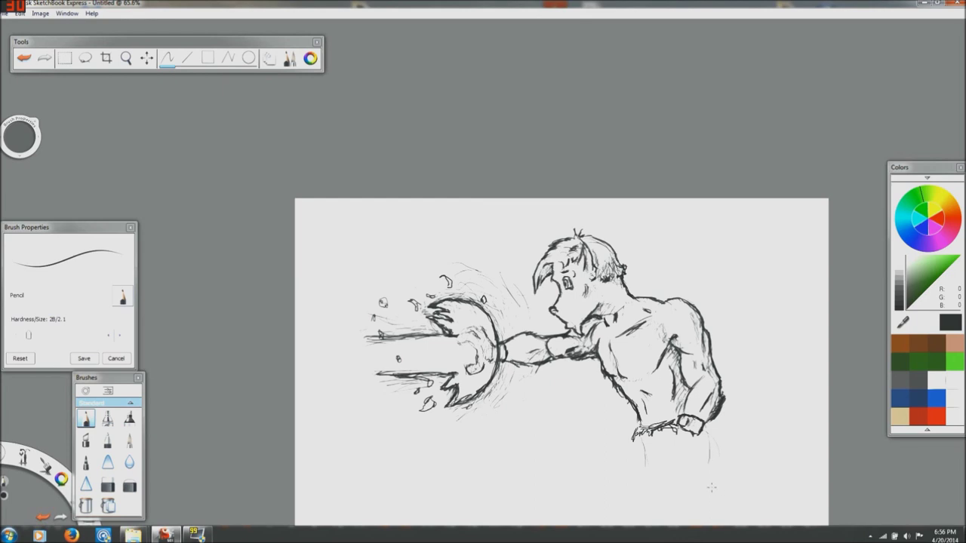
mouse_move(710, 430)
mouse_down()
mouse_move(726, 483)
mouse_move(734, 472)
mouse_up()
- Remove the curved leg lines beside the hip fist and the outlined debris pieces around the impact with the Hard Eraser
click(108, 487)
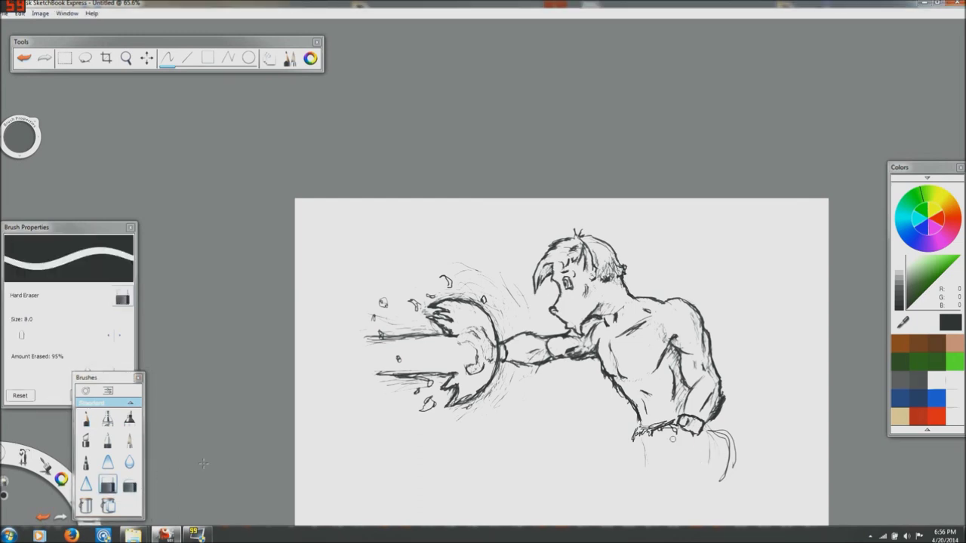
mouse_move(726, 469)
mouse_down()
mouse_move(726, 483)
mouse_move(729, 432)
mouse_up()
drag(710, 464, 712, 437)
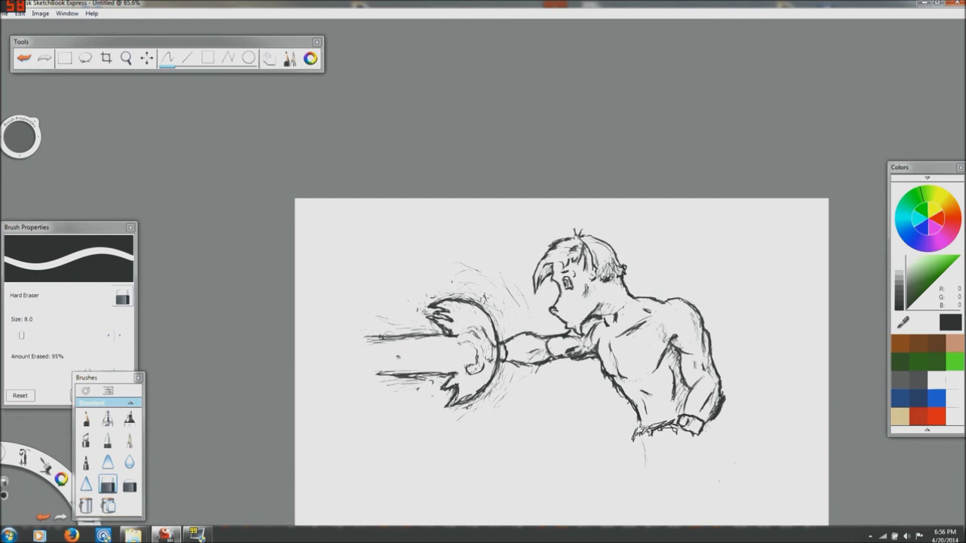
drag(483, 296, 486, 303)
- Scatter small dark debris specks around the upper and lower ends of the impact shape with the Pencil
click(86, 420)
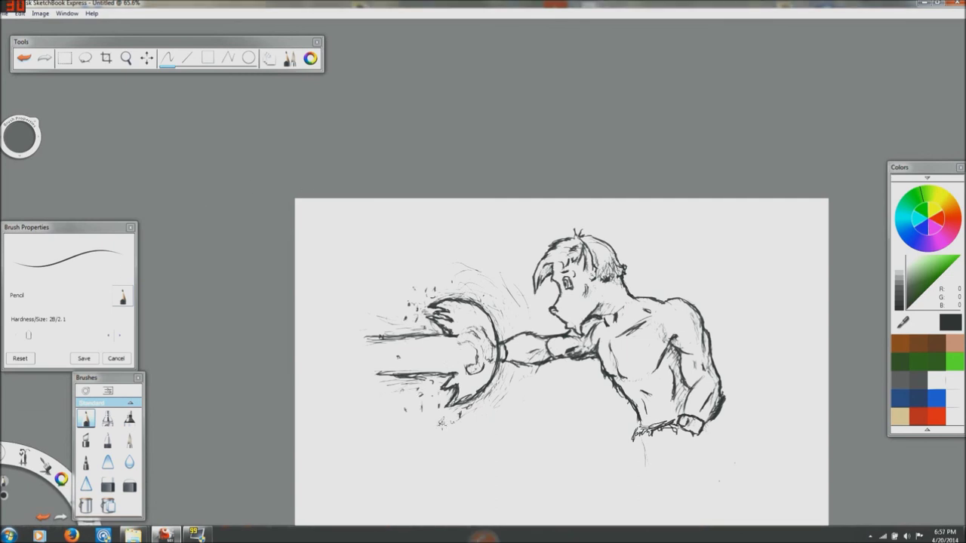
drag(443, 419, 444, 428)
- Begin saving the sketch as a new file and set its file type to JPEG
click(4, 14)
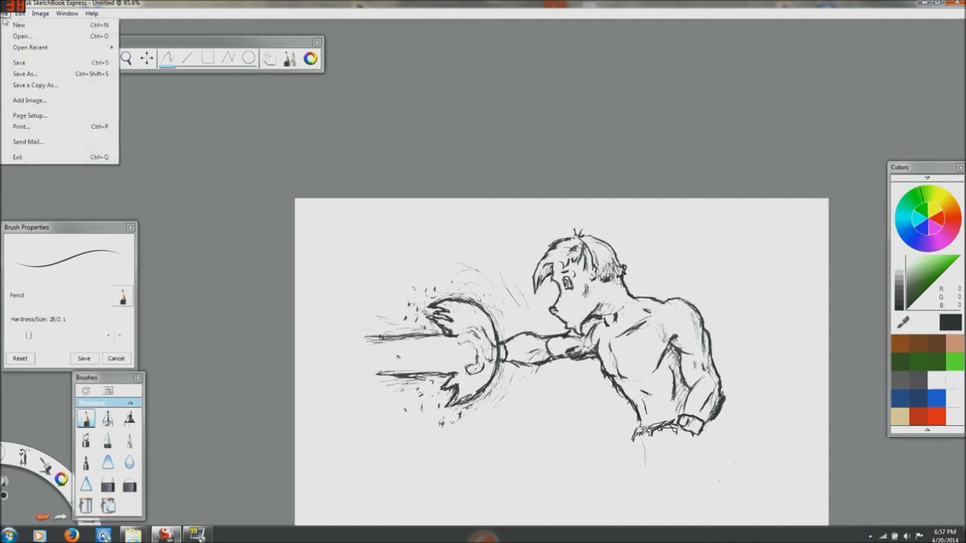
click(21, 76)
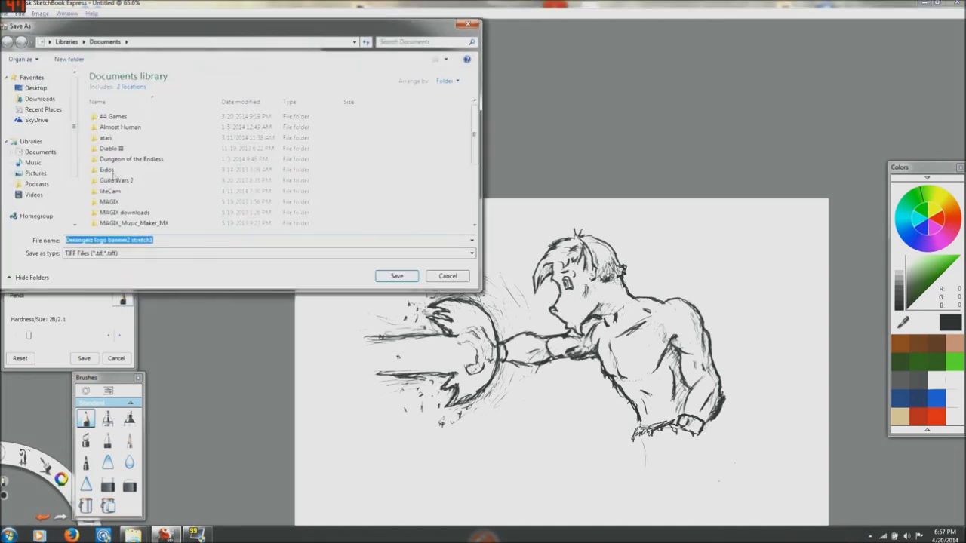
click(214, 254)
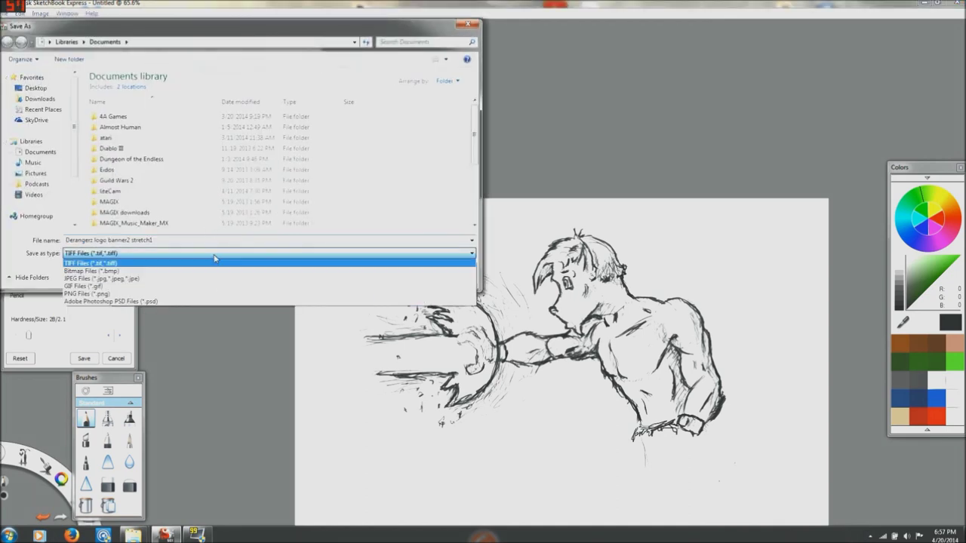
click(212, 276)
click(209, 256)
click(210, 277)
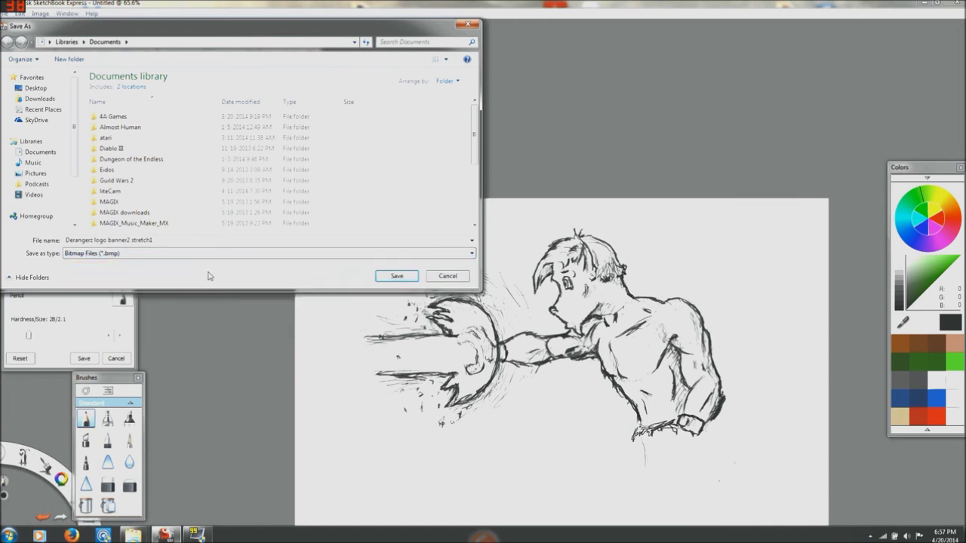
click(209, 255)
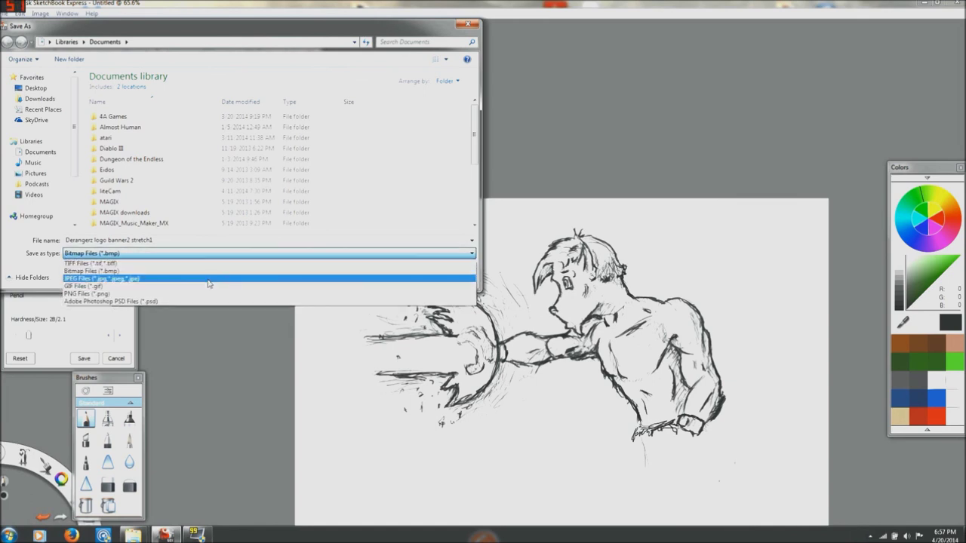
click(207, 279)
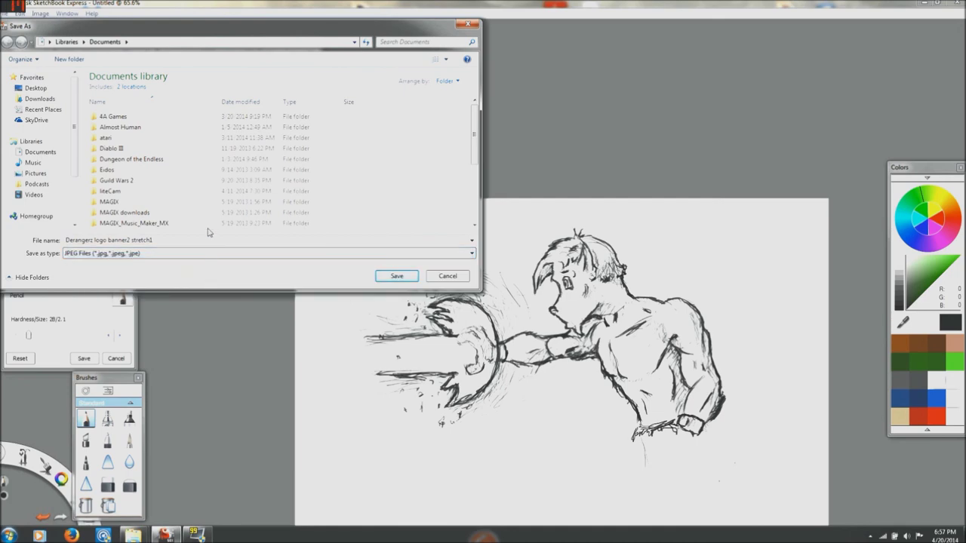
- Name the file "Vincent Side CC" and save it in the Documents library
click(151, 240)
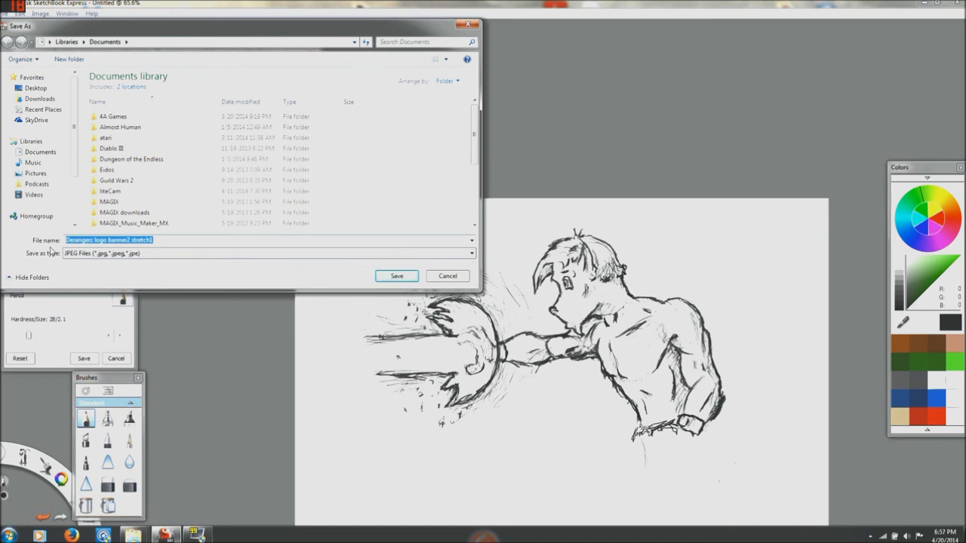
text(Vinc)
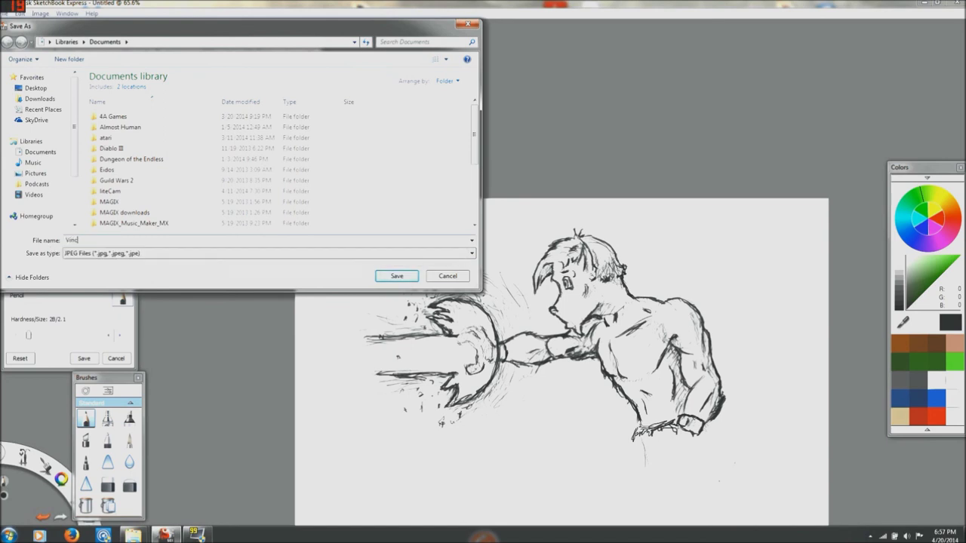
text(ent Side)
text(CC)
scroll(101, 388, down, 3)
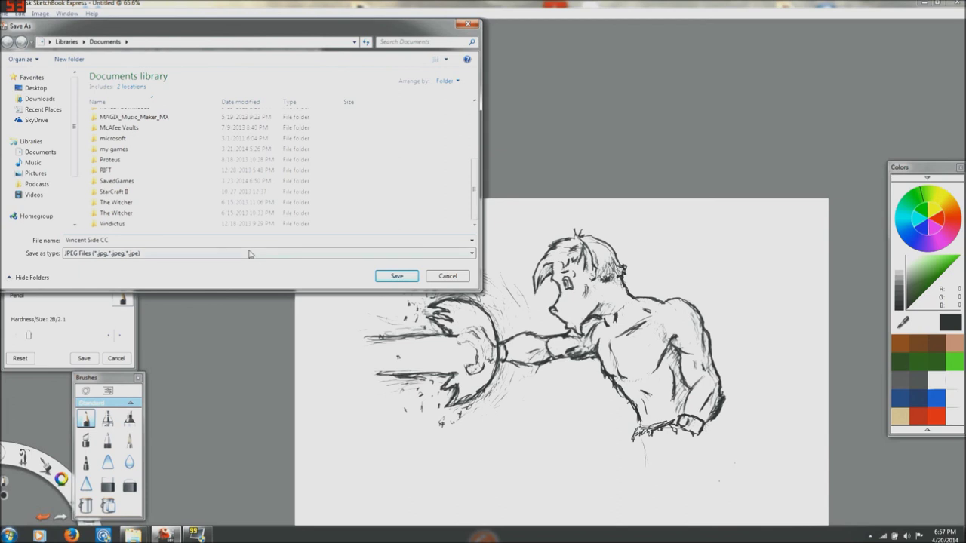
key(Return)
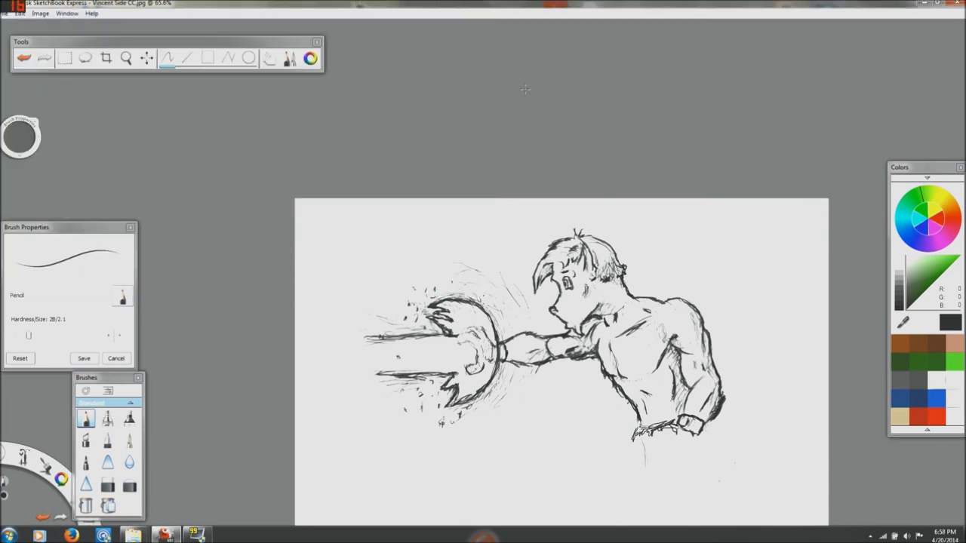